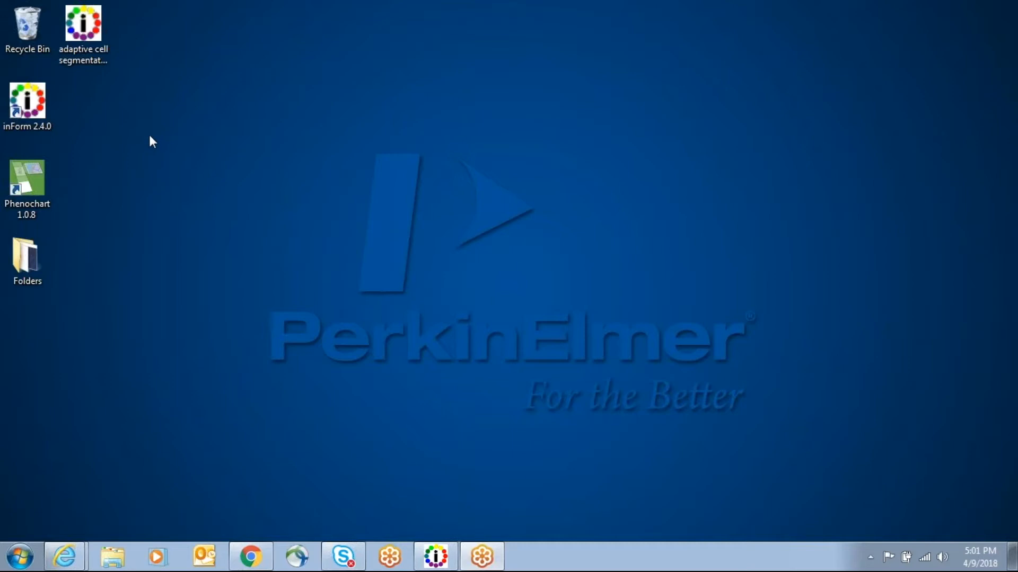
# Step: Switch to inForm and inspect the spectral library chart of the unmixing spectra, then close it
pyautogui.click(436, 563)
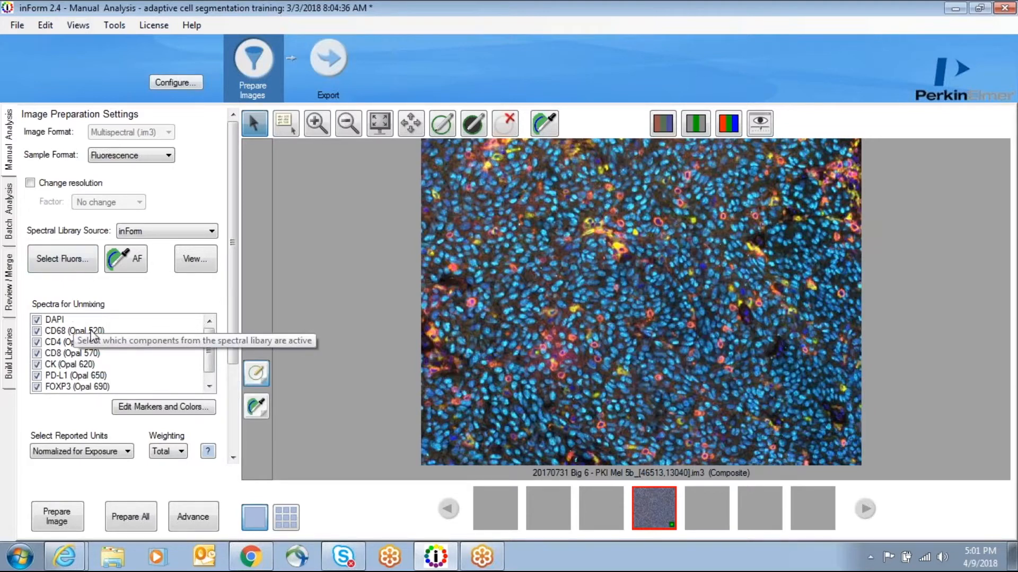
pyautogui.click(203, 260)
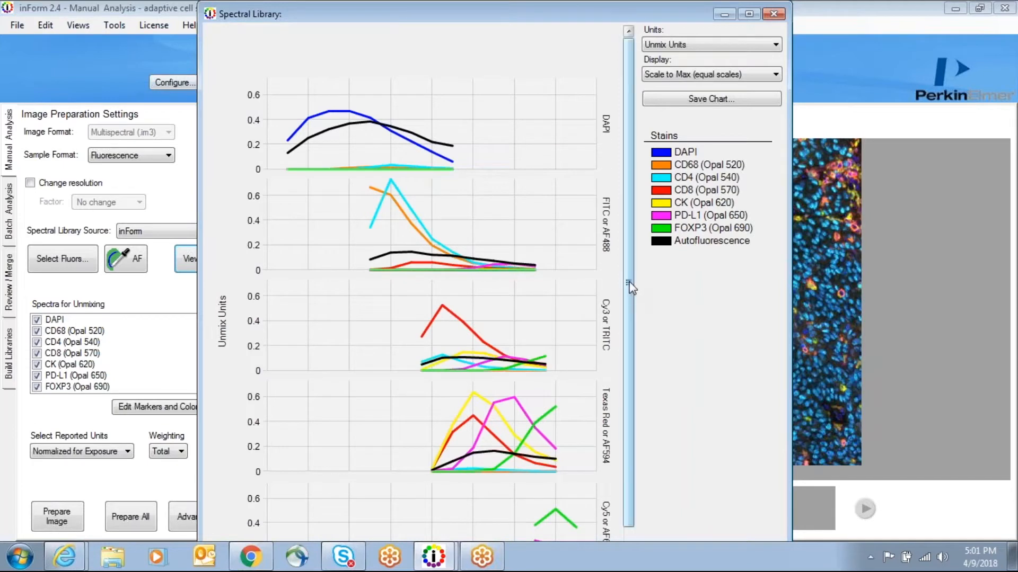
pyautogui.scroll(-2, 629, 346)
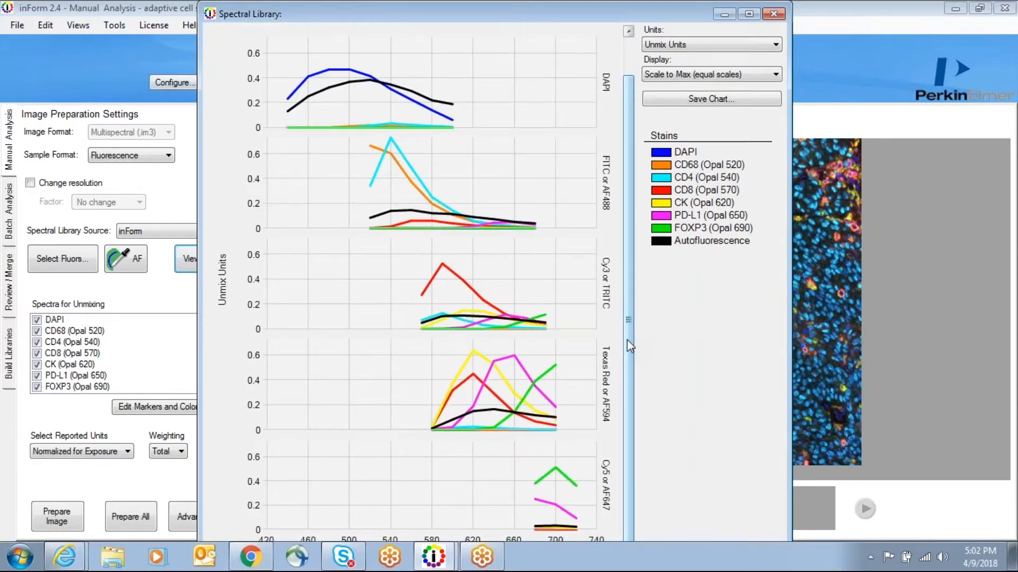
pyautogui.scroll(2, 628, 340)
pyautogui.click(775, 15)
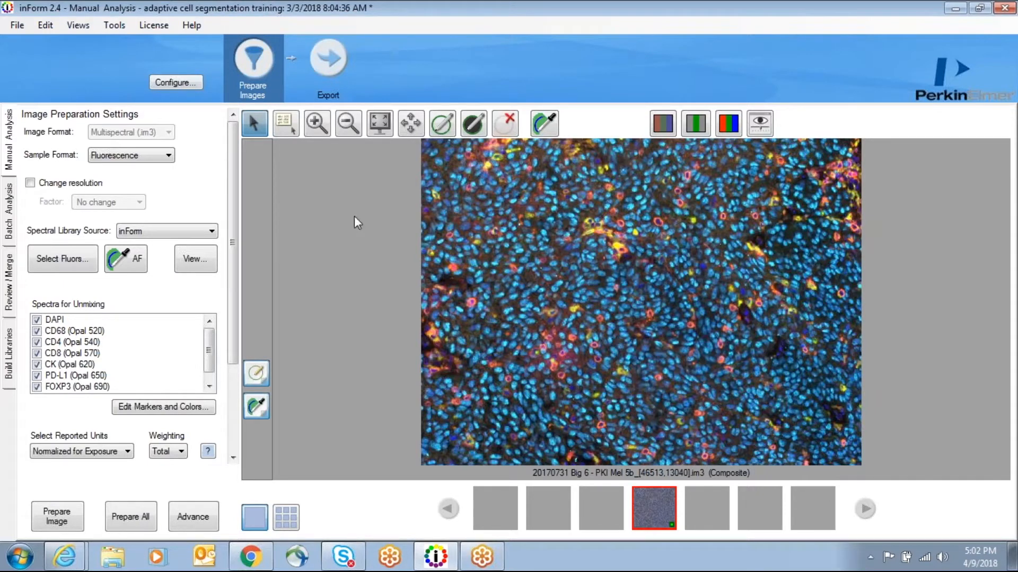
# Step: Configure the project to add Adaptive Cell Segmentation as the Find Features step
pyautogui.click(182, 84)
pyautogui.click(586, 333)
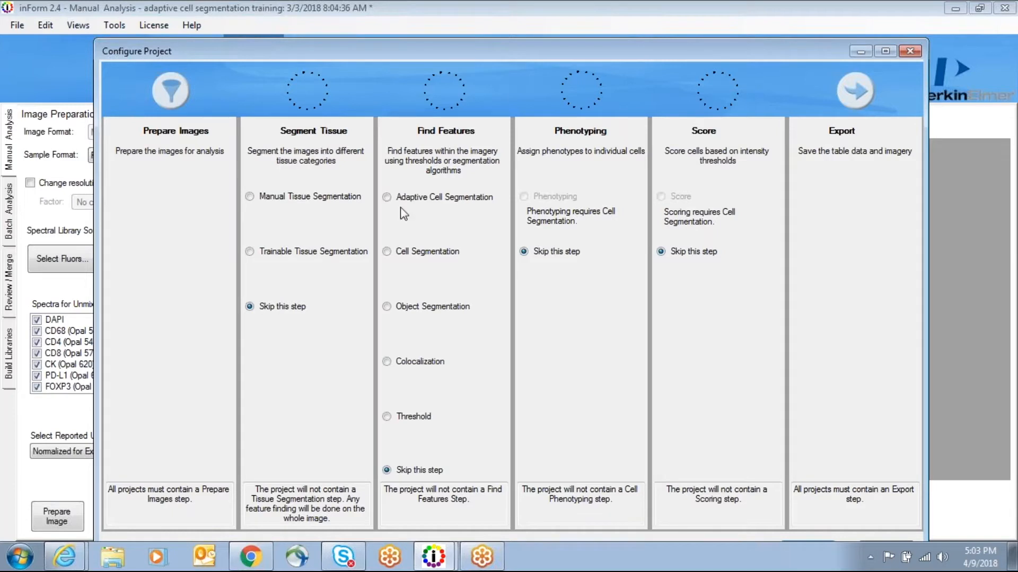
pyautogui.click(387, 199)
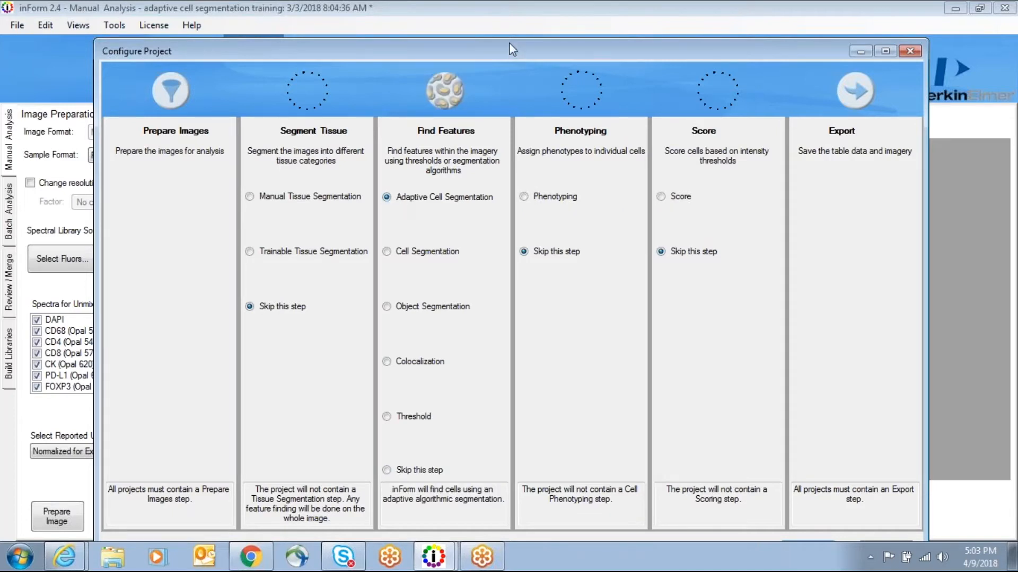
pyautogui.moveTo(507, 47); pyautogui.dragTo(495, 12)
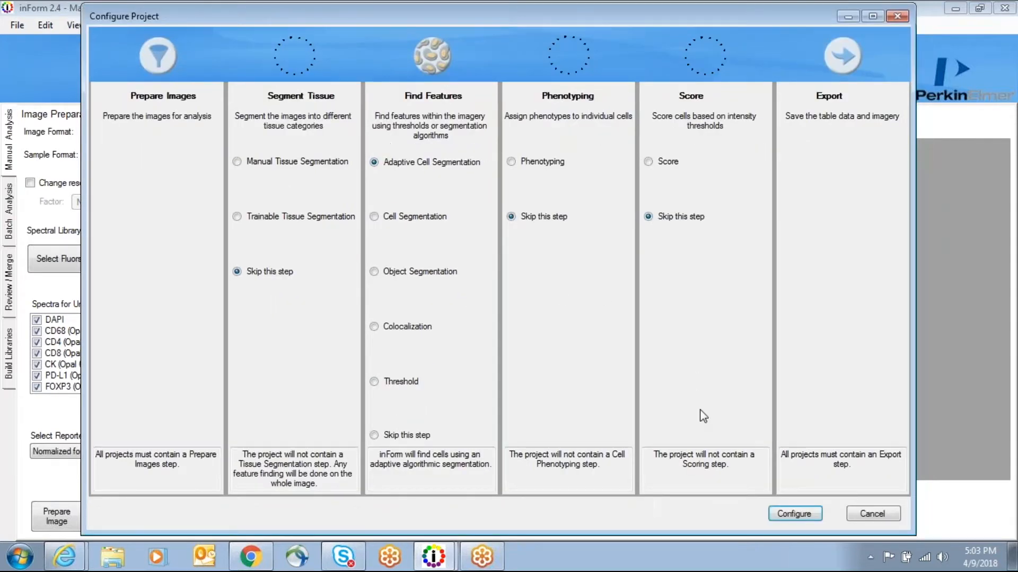
pyautogui.click(795, 514)
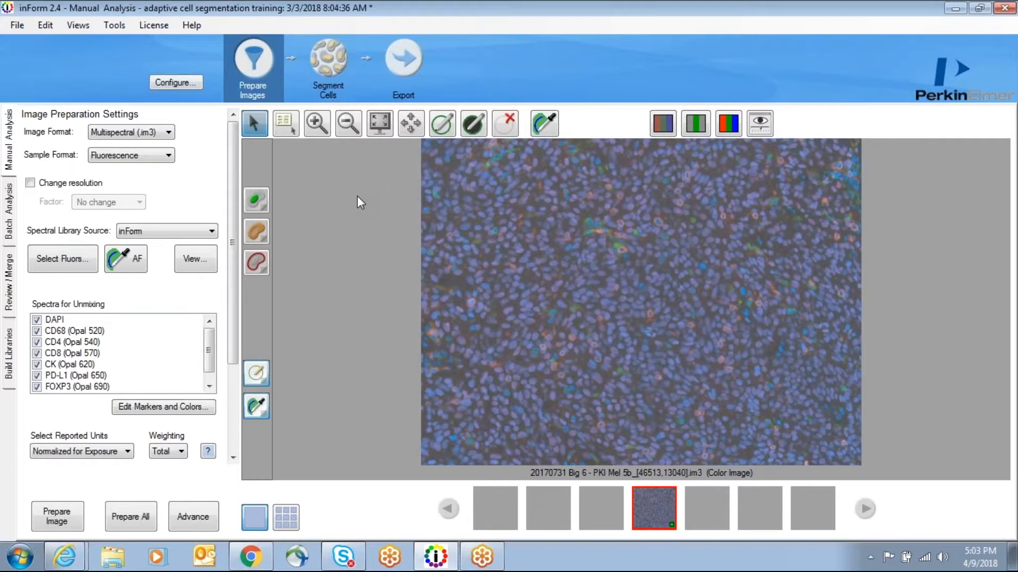
# Step: Open the Segment Cells step, show the composite image, and add DAPI as a segmentation component
pyautogui.click(331, 69)
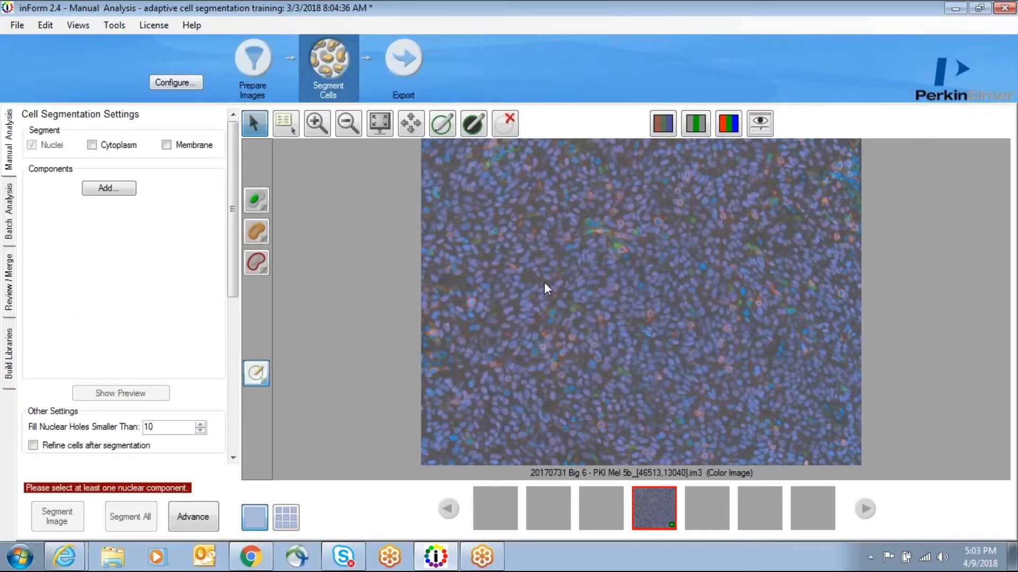
pyautogui.click(733, 126)
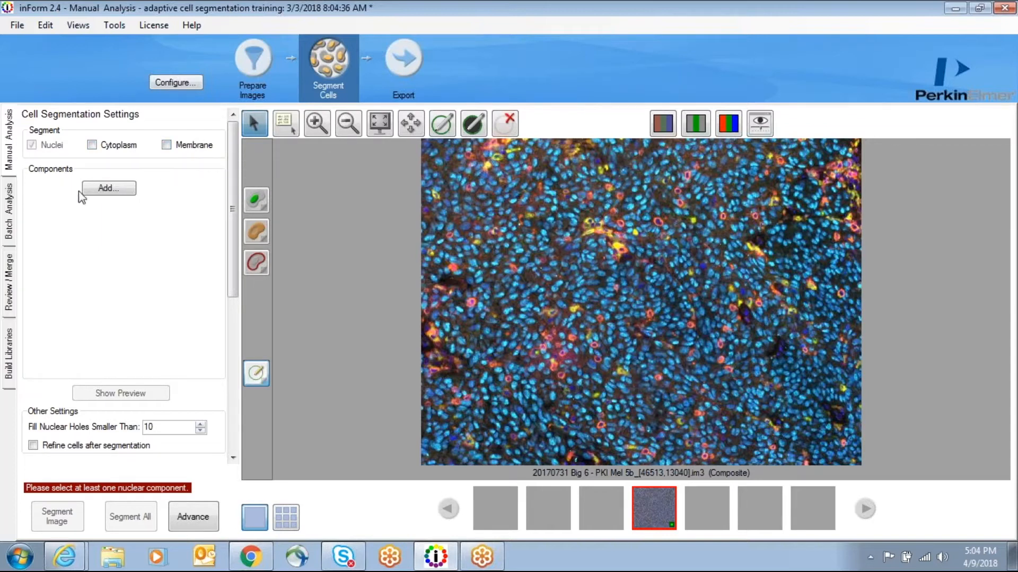
pyautogui.click(117, 192)
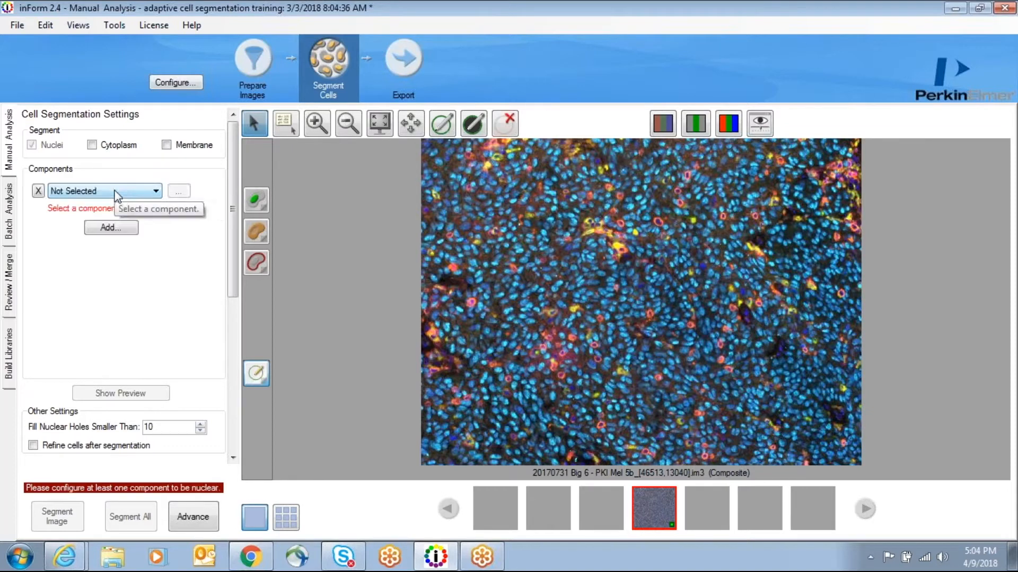
pyautogui.click(156, 191)
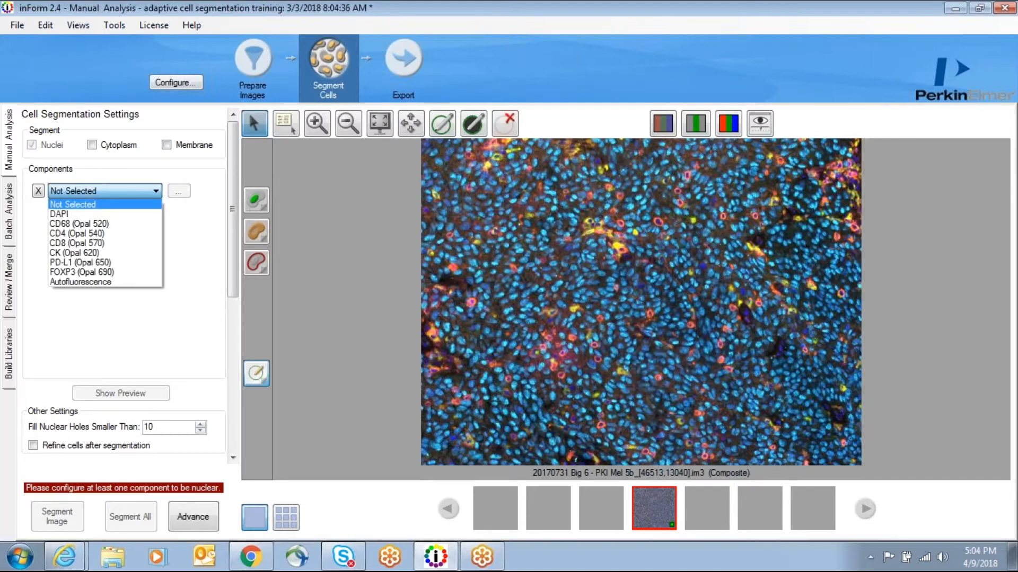
pyautogui.click(96, 218)
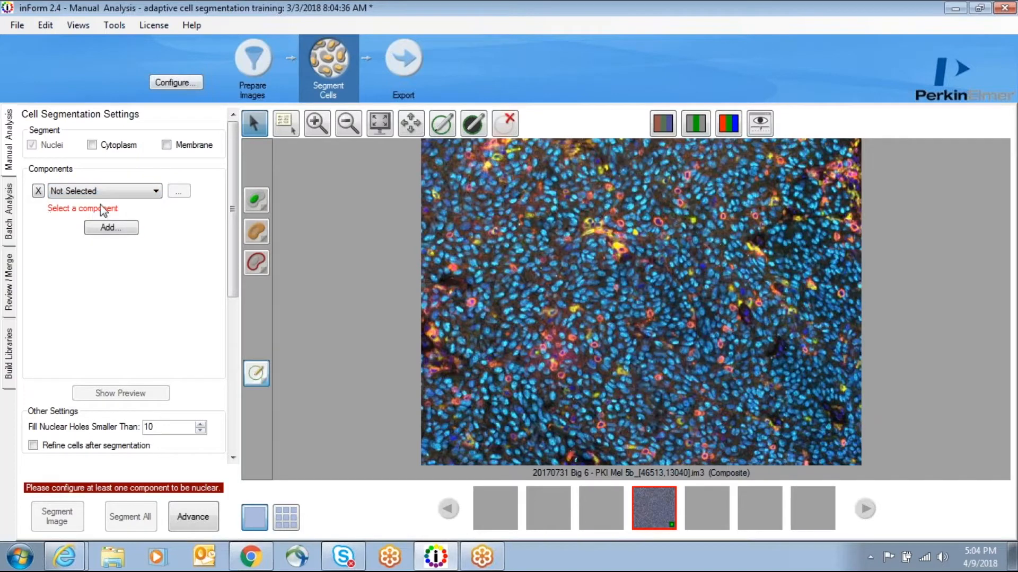
pyautogui.click(156, 194)
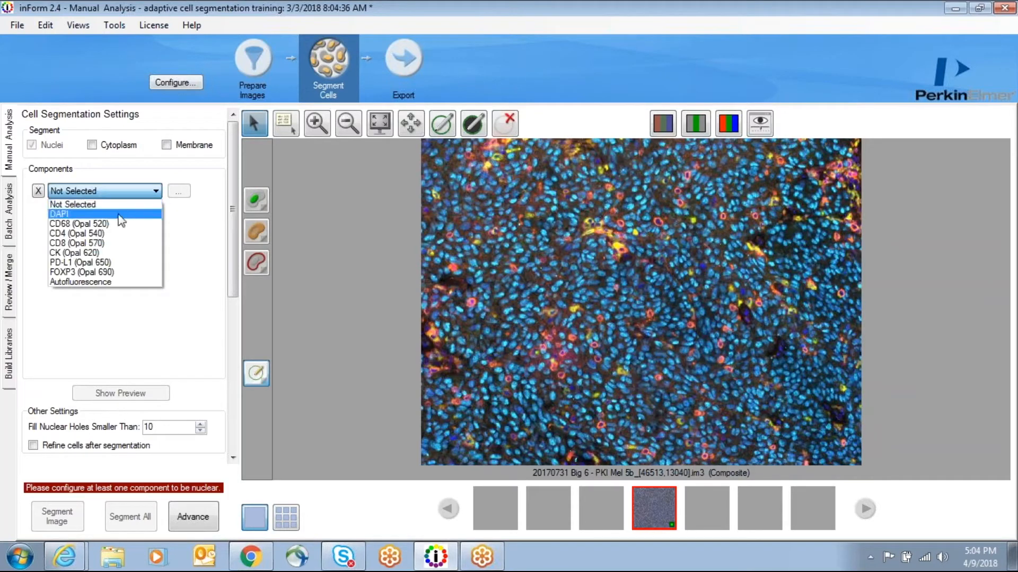
pyautogui.click(119, 214)
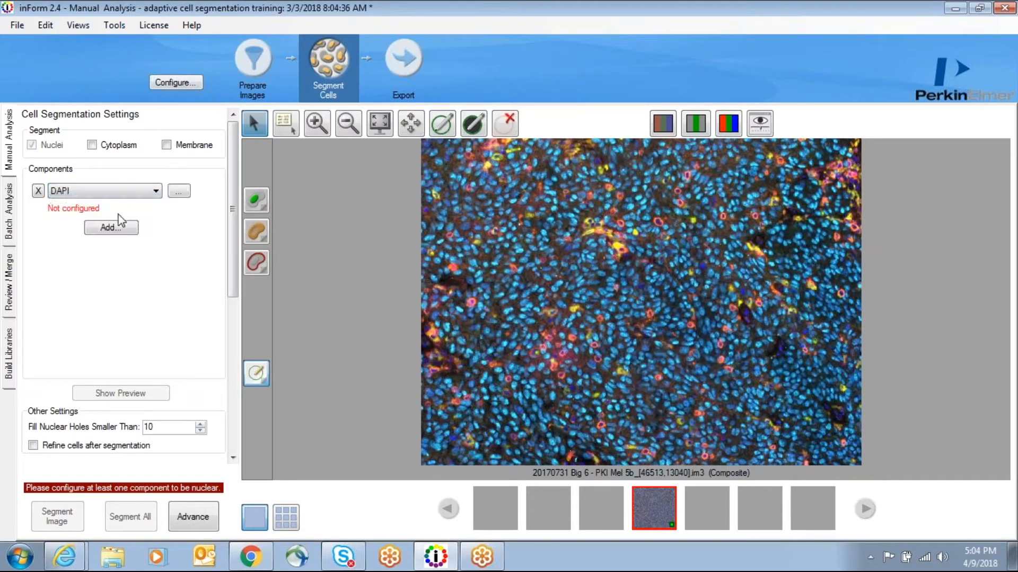
# Step: Set the DAPI component to find nuclei and reposition and zoom the preview region over the tissue
pyautogui.click(180, 193)
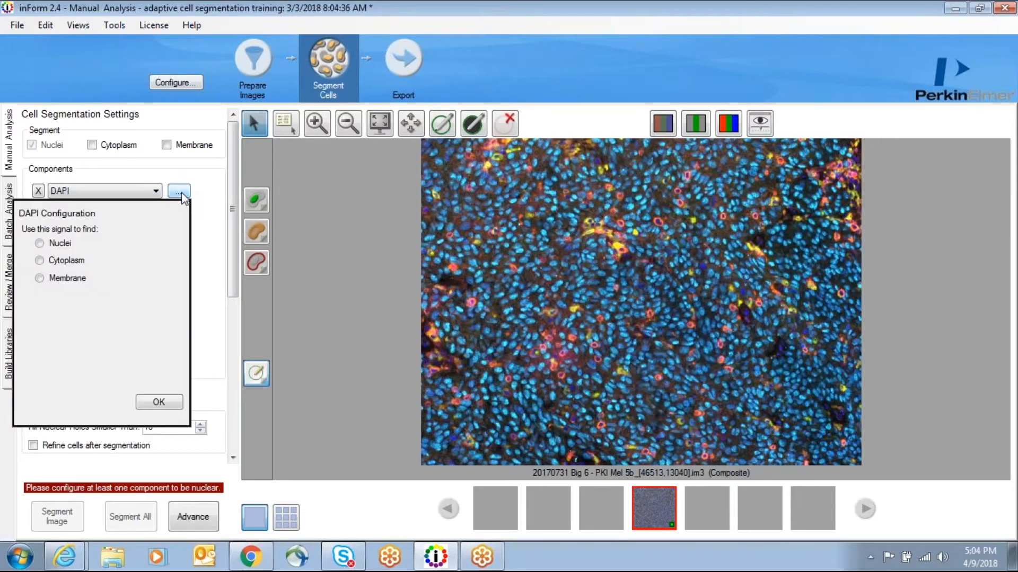
pyautogui.click(39, 243)
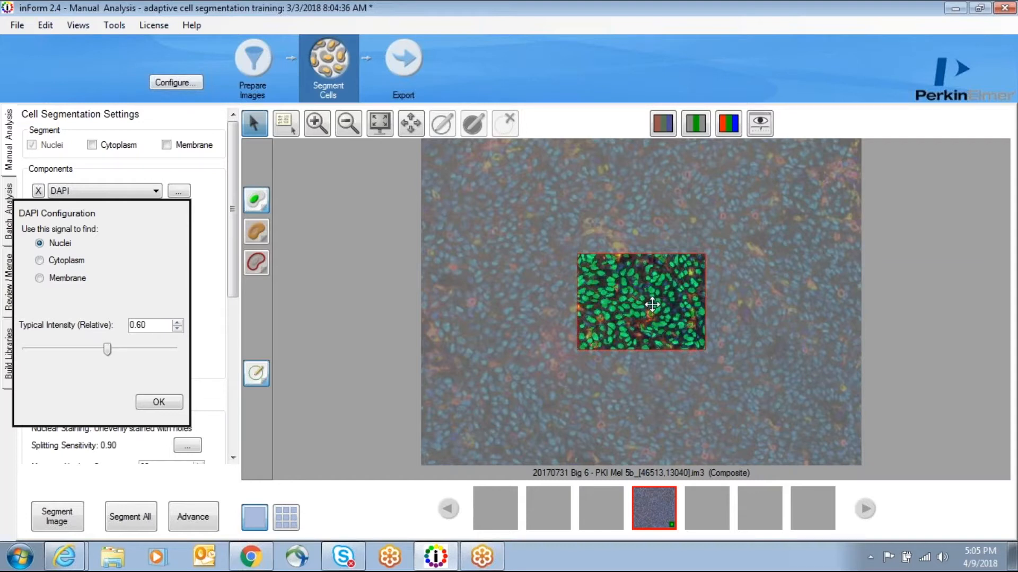
pyautogui.moveTo(652, 304); pyautogui.dragTo(599, 260)
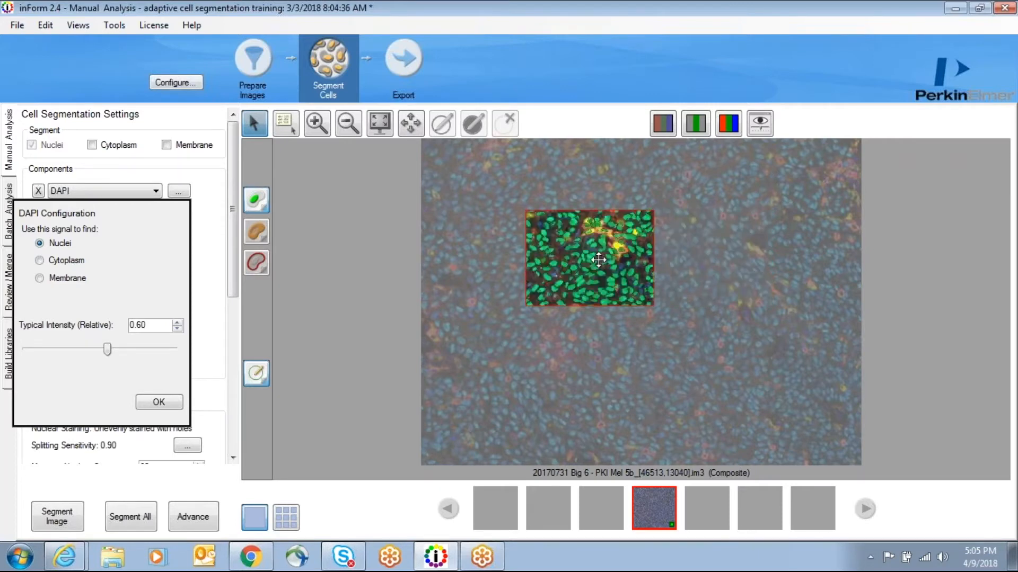
pyautogui.scroll(2, 598, 260)
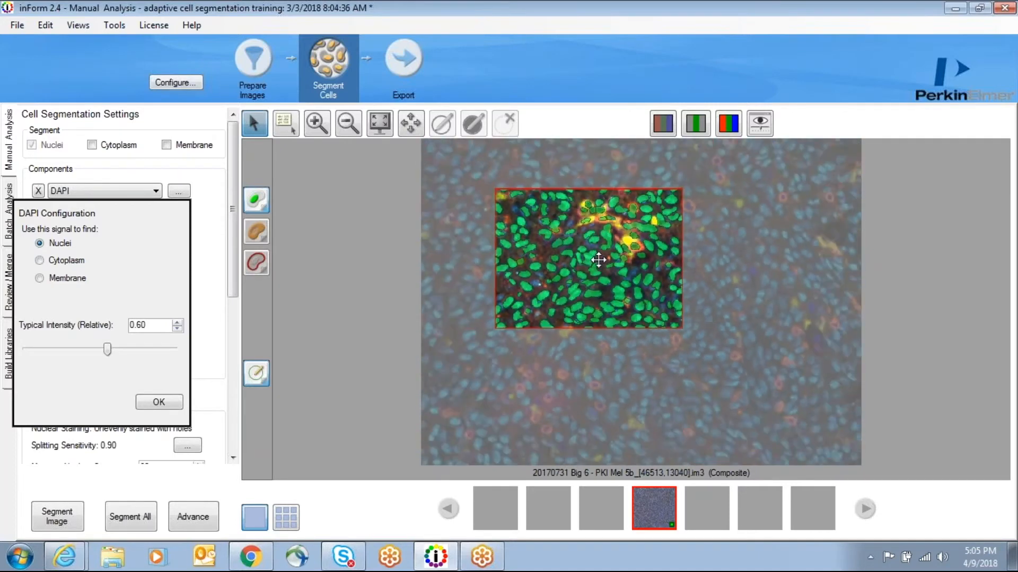
pyautogui.scroll(2, 598, 260)
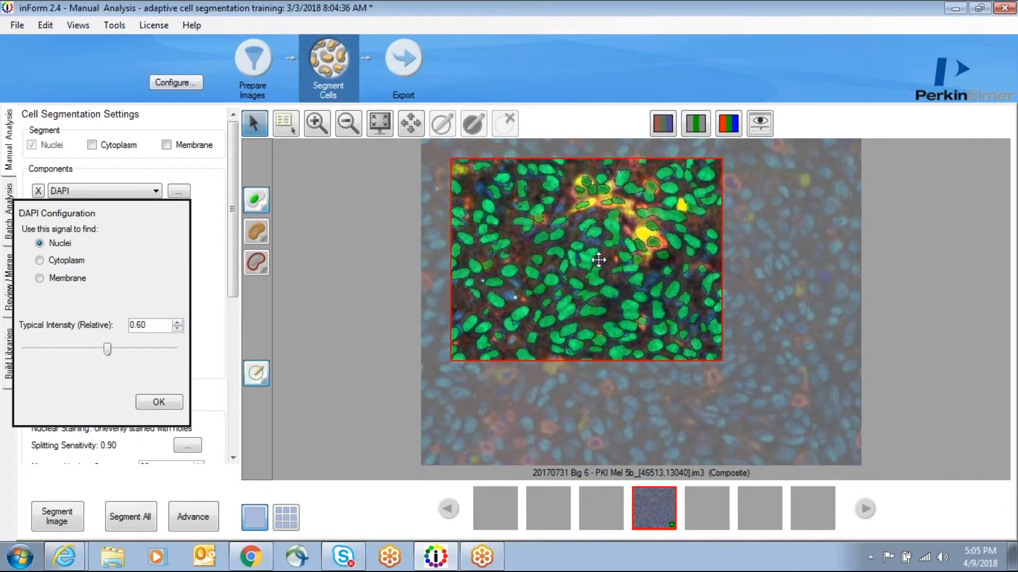
pyautogui.moveTo(602, 256); pyautogui.dragTo(666, 312)
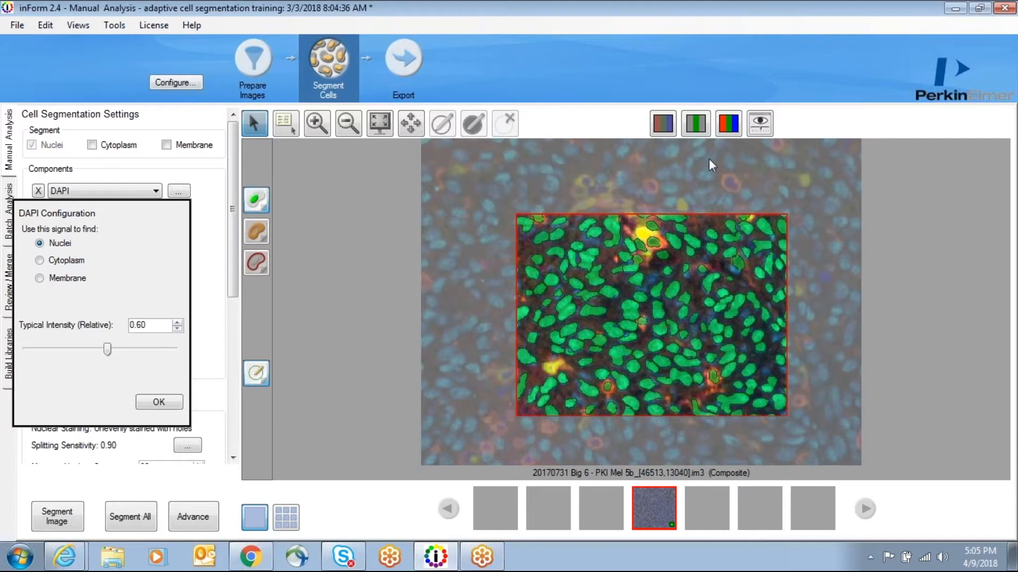
# Step: Display only the DAPI component and set its typical relative intensity to 0.45
pyautogui.click(696, 125)
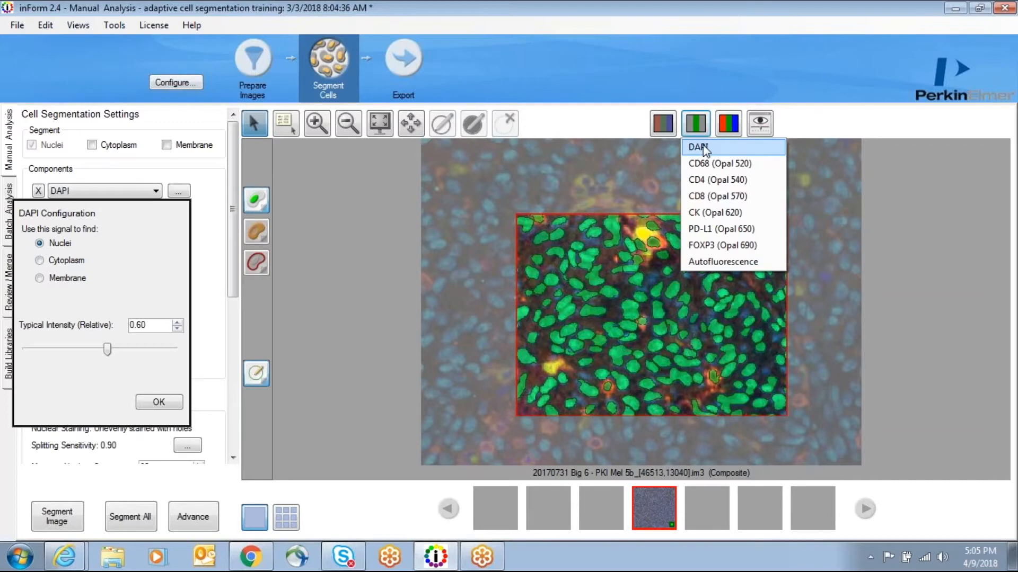
pyautogui.click(702, 147)
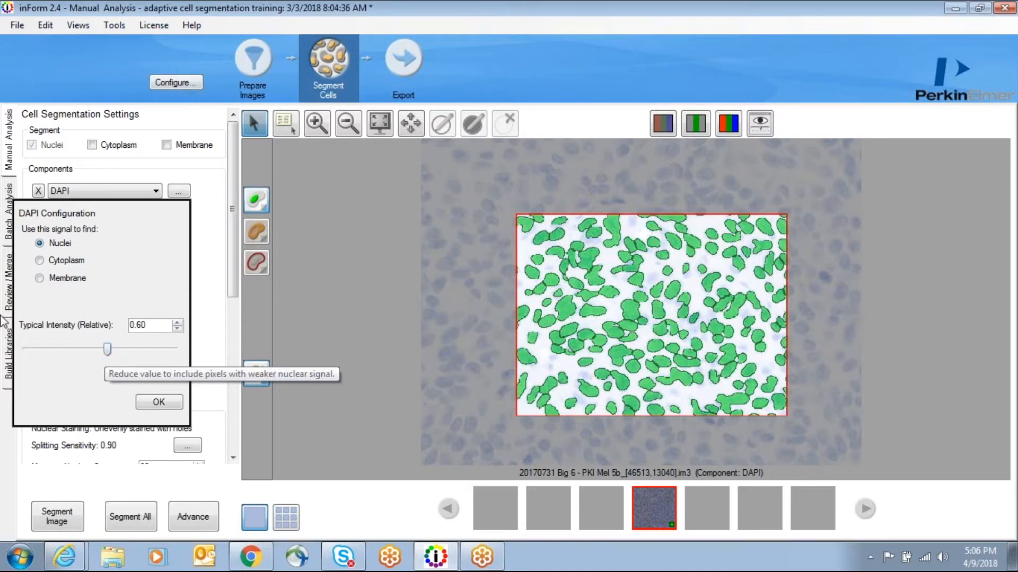
pyautogui.moveTo(108, 349); pyautogui.dragTo(177, 345)
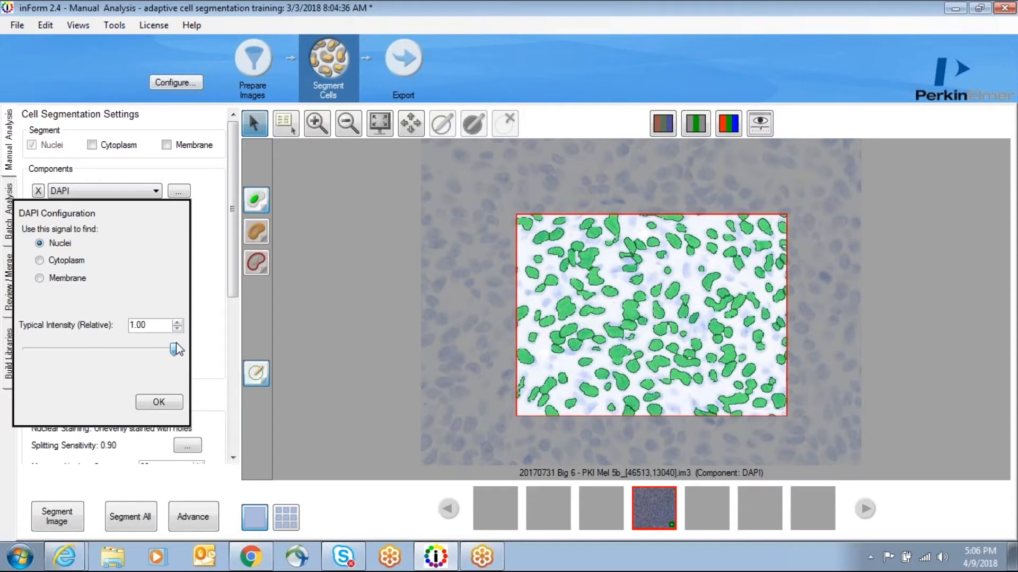
pyautogui.moveTo(178, 349); pyautogui.dragTo(31, 354)
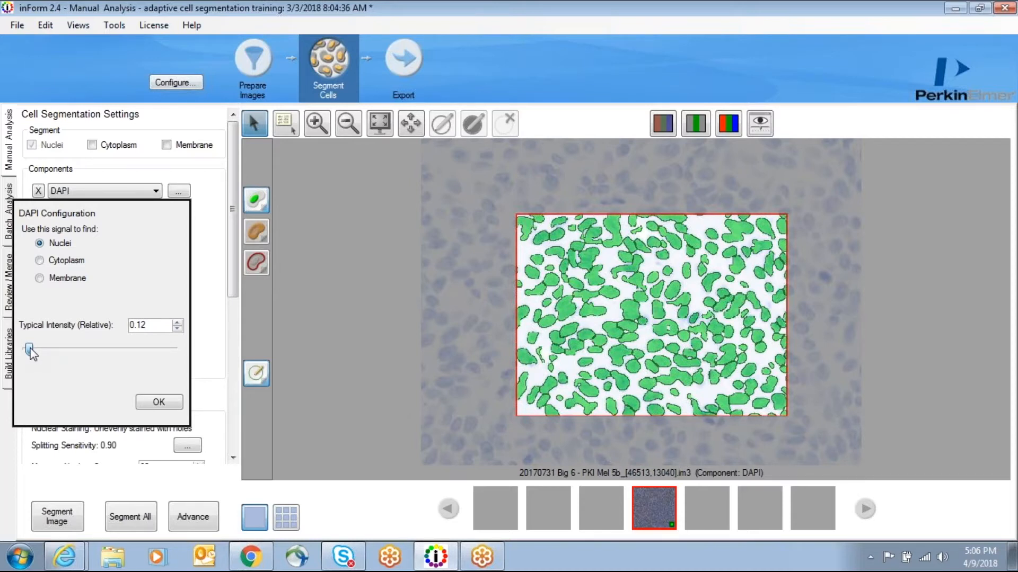
pyautogui.moveTo(51, 349); pyautogui.dragTo(97, 352)
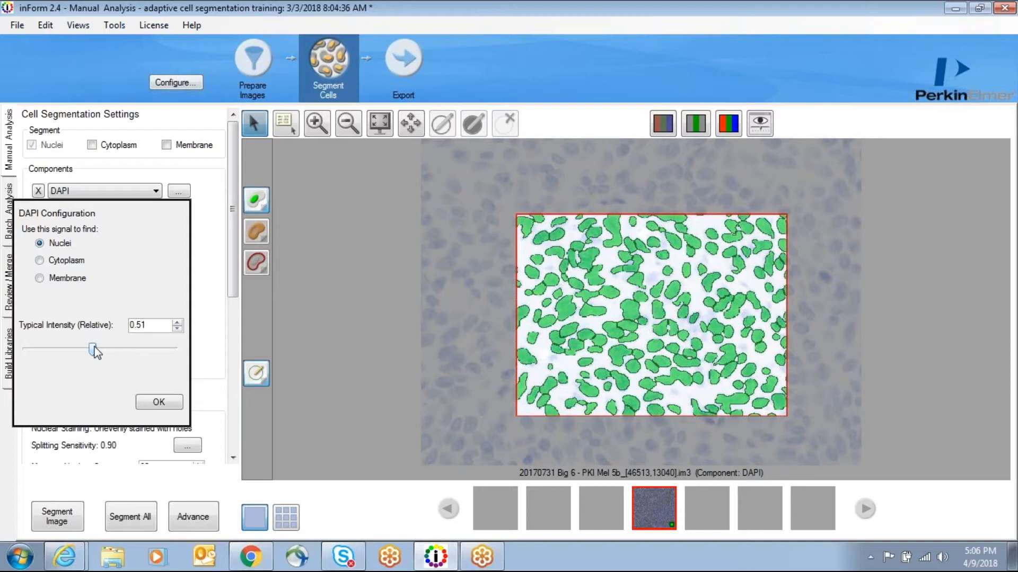
pyautogui.moveTo(94, 350); pyautogui.dragTo(83, 350)
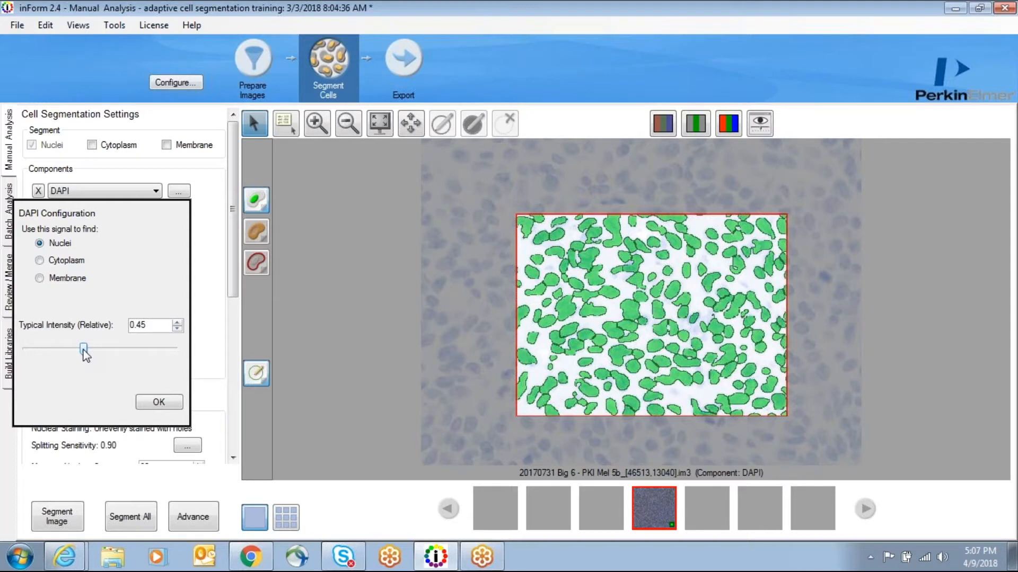
pyautogui.click(159, 402)
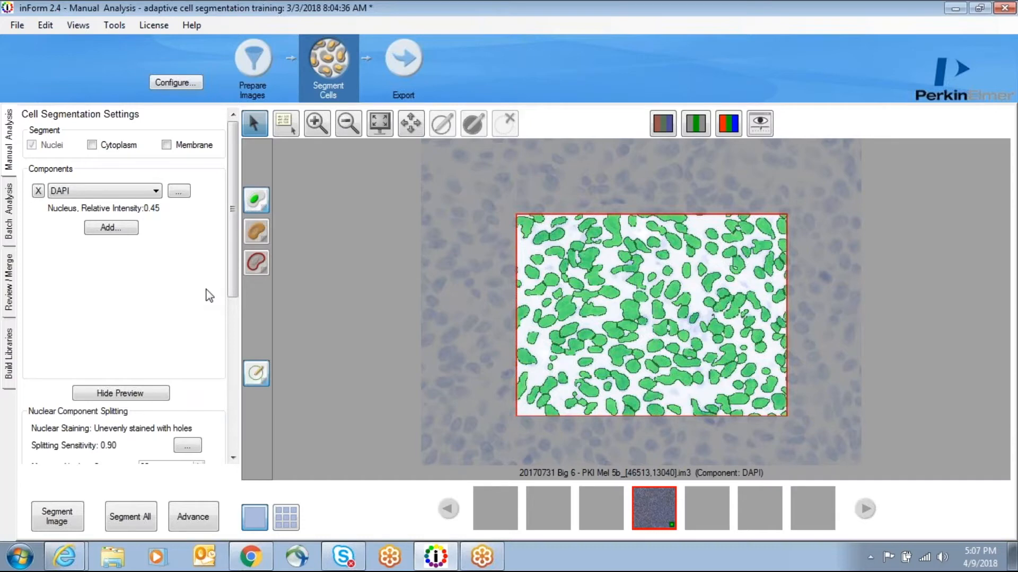
# Step: Toggle the nuclear segmentation map on and off to compare it with the DAPI image
pyautogui.click(257, 204)
pyautogui.click(256, 202)
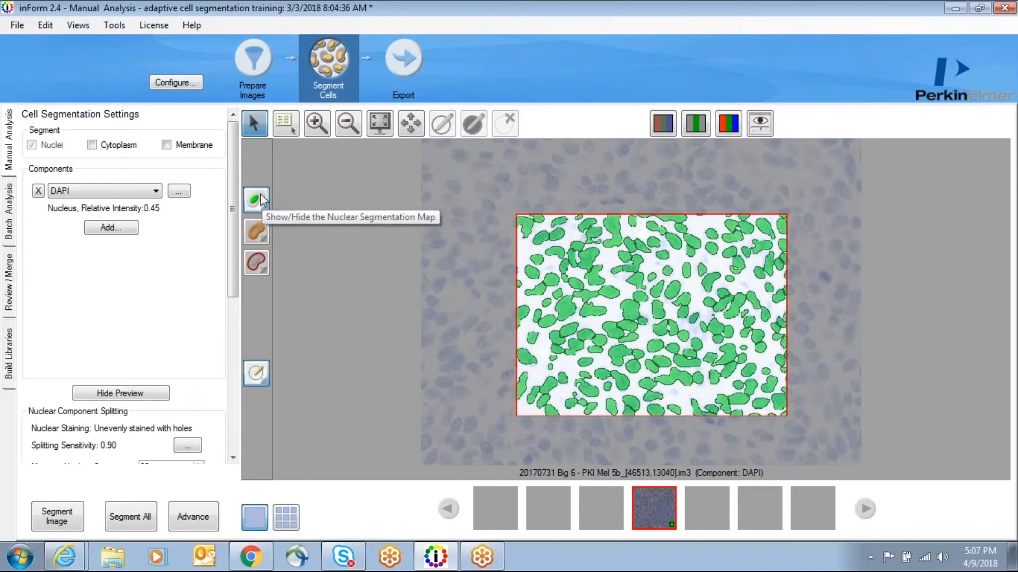
pyautogui.click(261, 197)
pyautogui.click(262, 198)
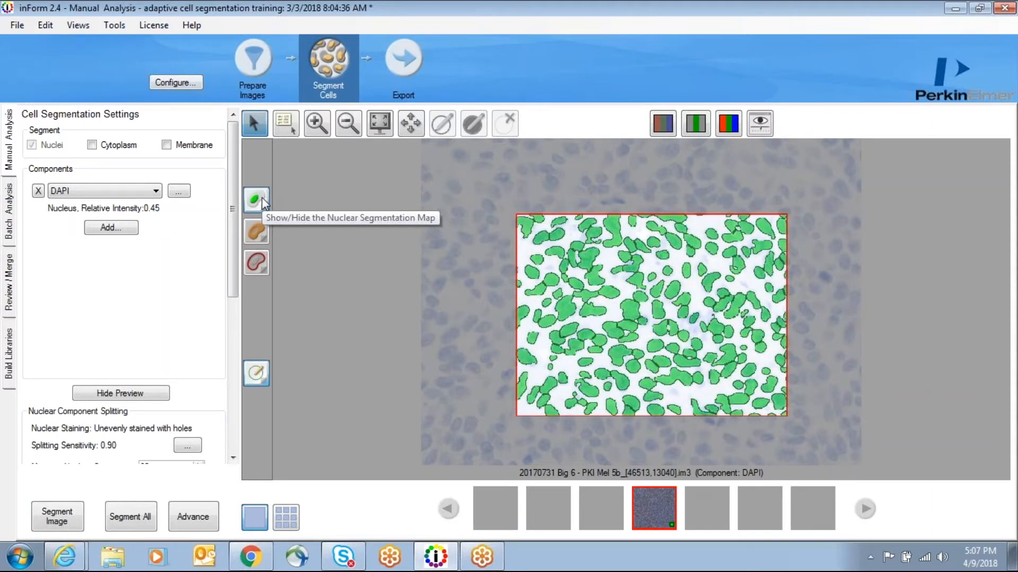
pyautogui.click(262, 198)
pyautogui.click(262, 198)
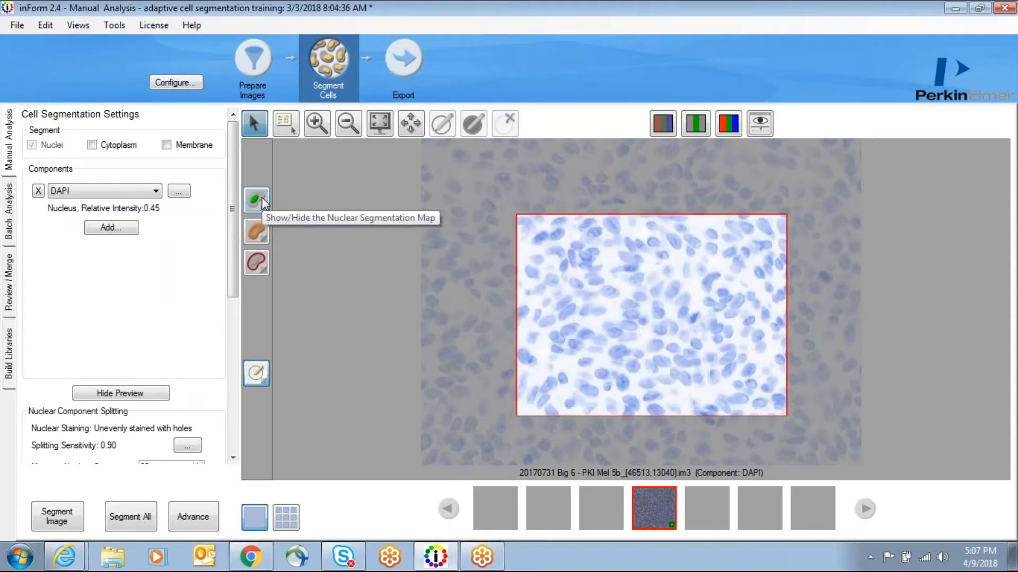
pyautogui.click(262, 198)
pyautogui.click(261, 198)
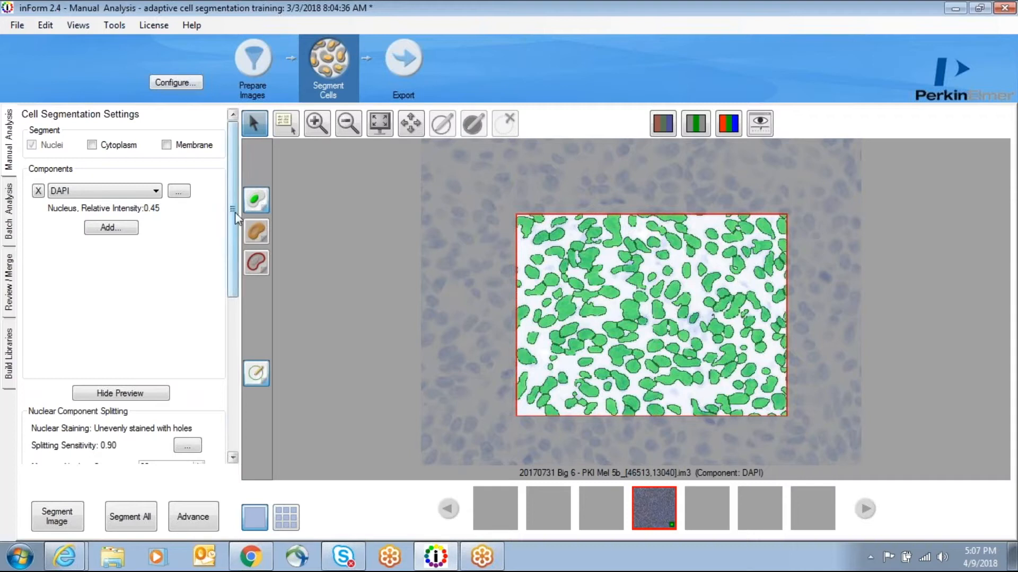
# Step: Open the nuclear component splitting settings
pyautogui.moveTo(234, 217); pyautogui.dragTo(235, 233)
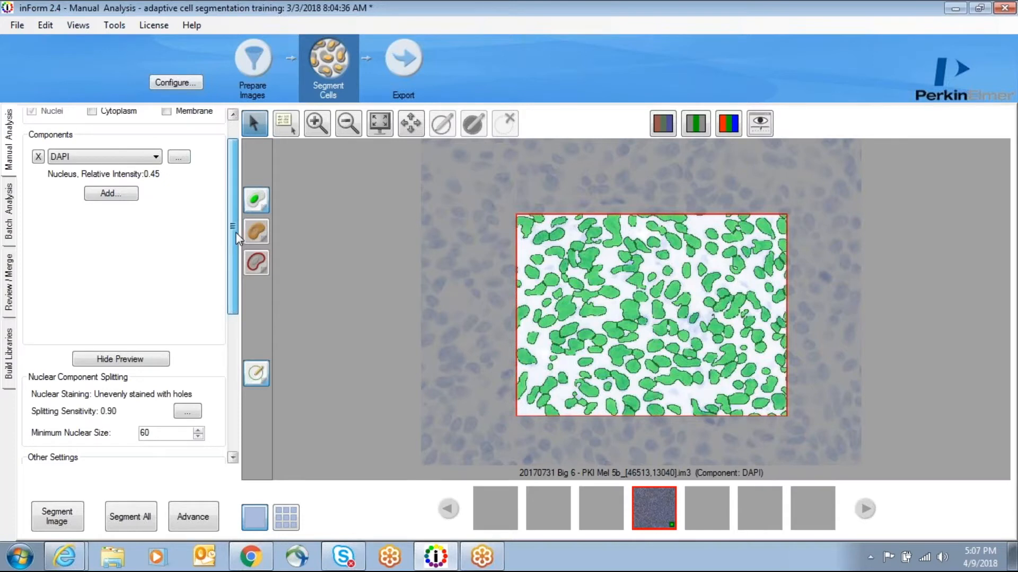
pyautogui.moveTo(236, 237); pyautogui.dragTo(237, 271)
pyautogui.moveTo(234, 288); pyautogui.dragTo(230, 304)
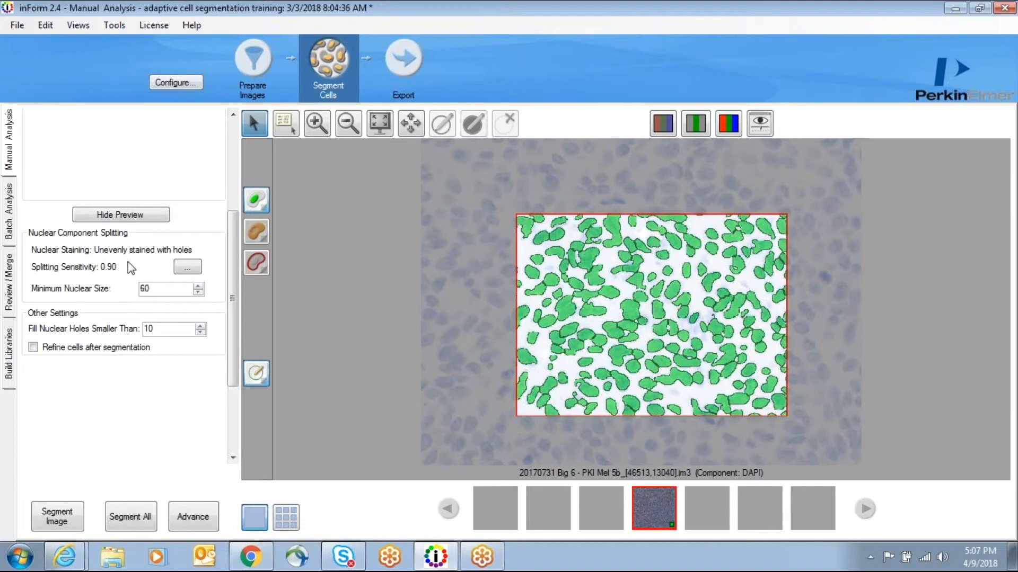
pyautogui.click(187, 268)
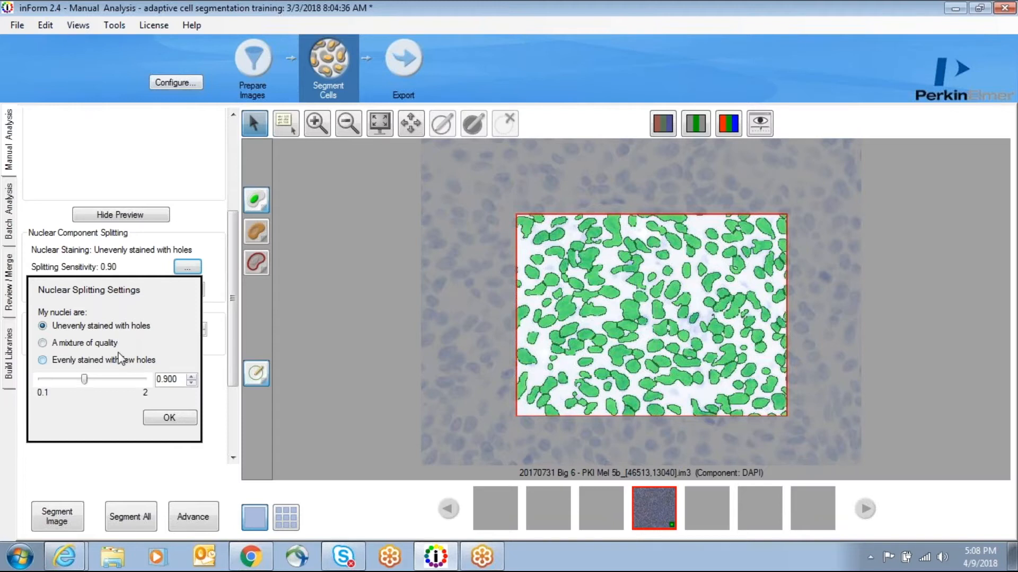
# Step: Set the nuclear staining type to A mixture of quality and lower the splitting sensitivity to about 0.52
pyautogui.click(43, 343)
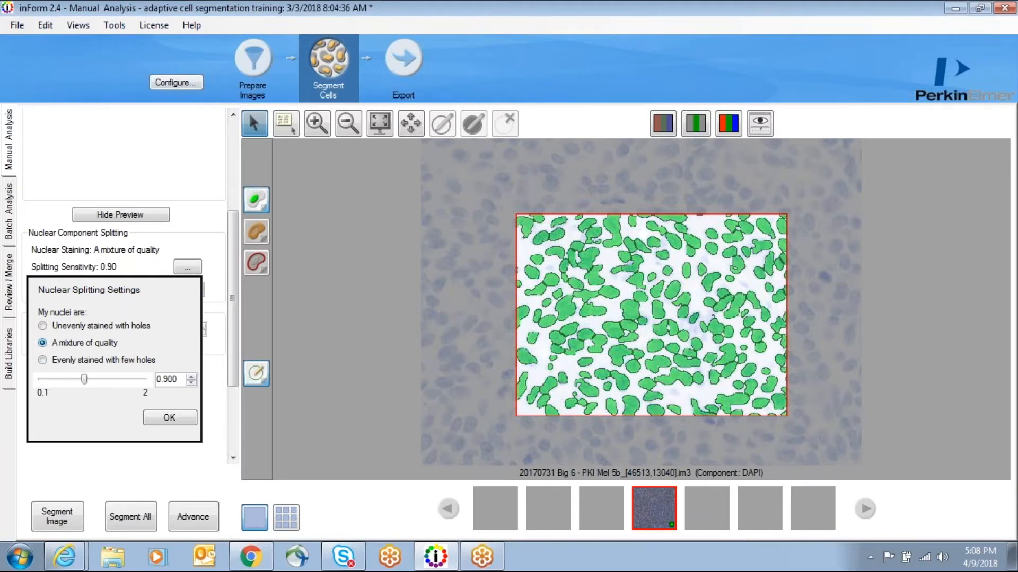
pyautogui.click(43, 360)
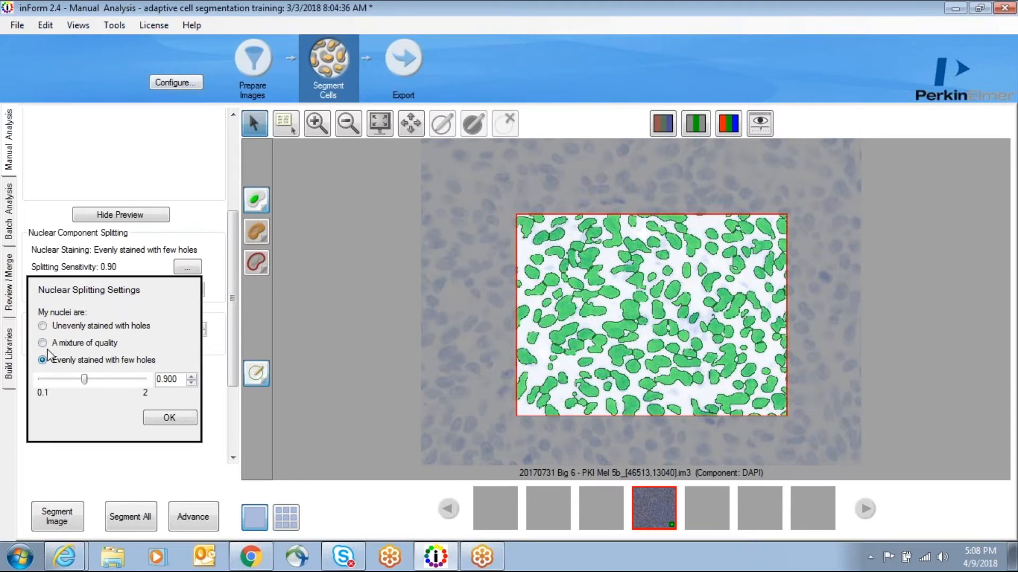
pyautogui.click(46, 344)
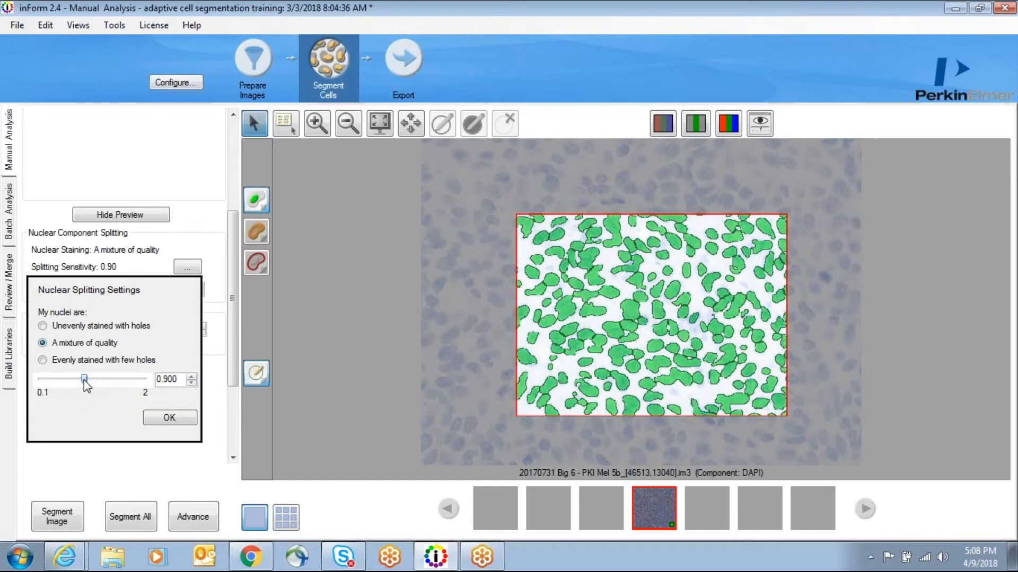
pyautogui.moveTo(85, 383); pyautogui.dragTo(62, 382)
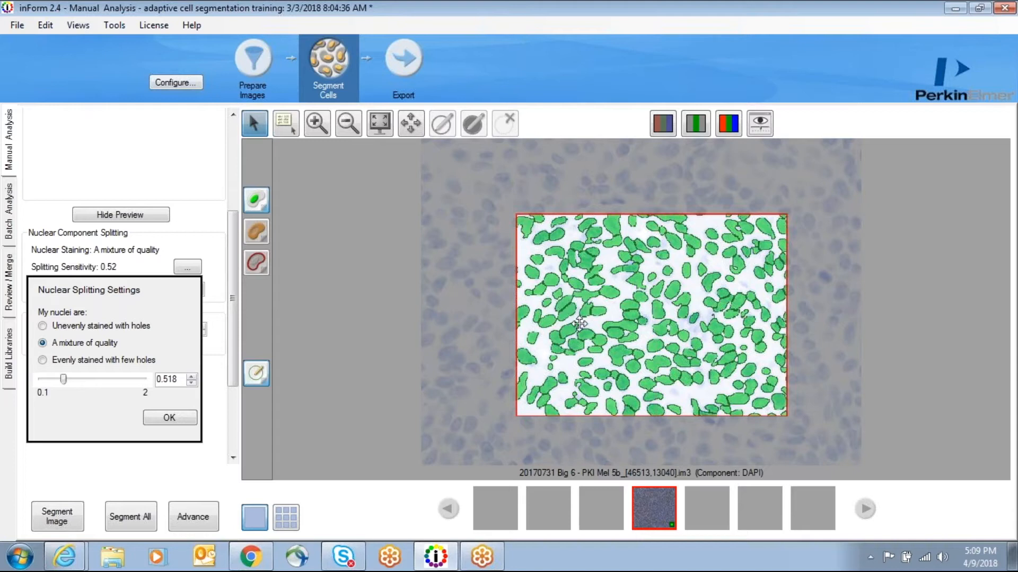
# Step: Switch the nuclear segmentation map off and on repeatedly to judge the new splitting against the DAPI image
pyautogui.click(257, 202)
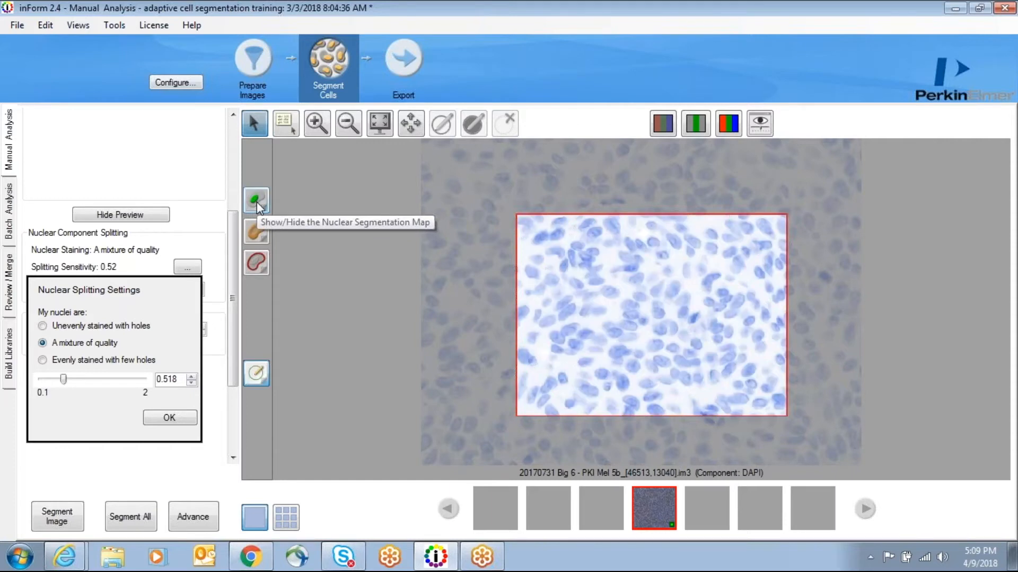
pyautogui.click(256, 202)
pyautogui.click(256, 202)
pyautogui.click(256, 202)
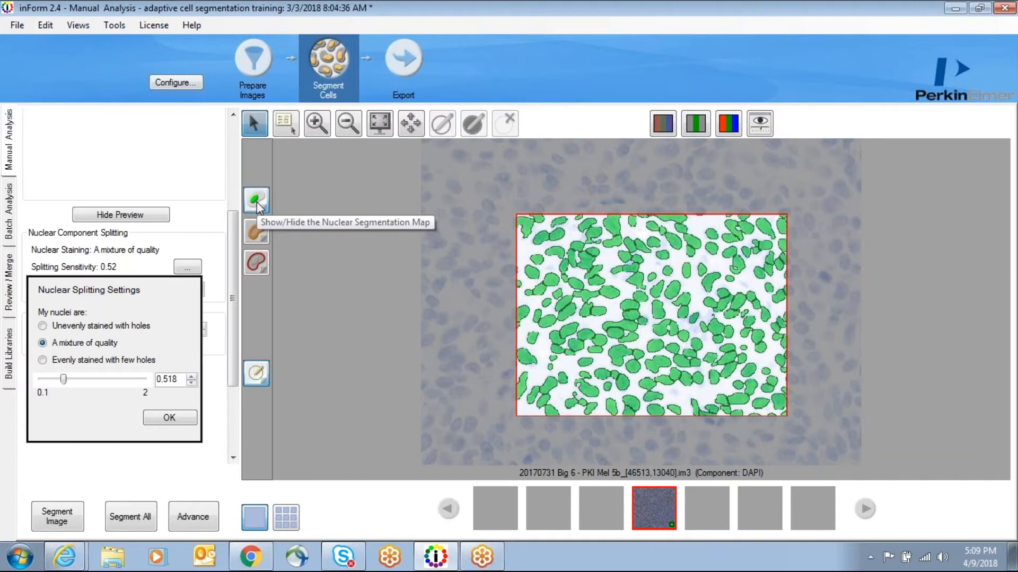
pyautogui.click(256, 202)
pyautogui.click(257, 202)
# Step: Shift the preview region up and left, recheck the segmentation map there, and close the nuclear splitting settings
pyautogui.moveTo(652, 286); pyautogui.dragTo(612, 253)
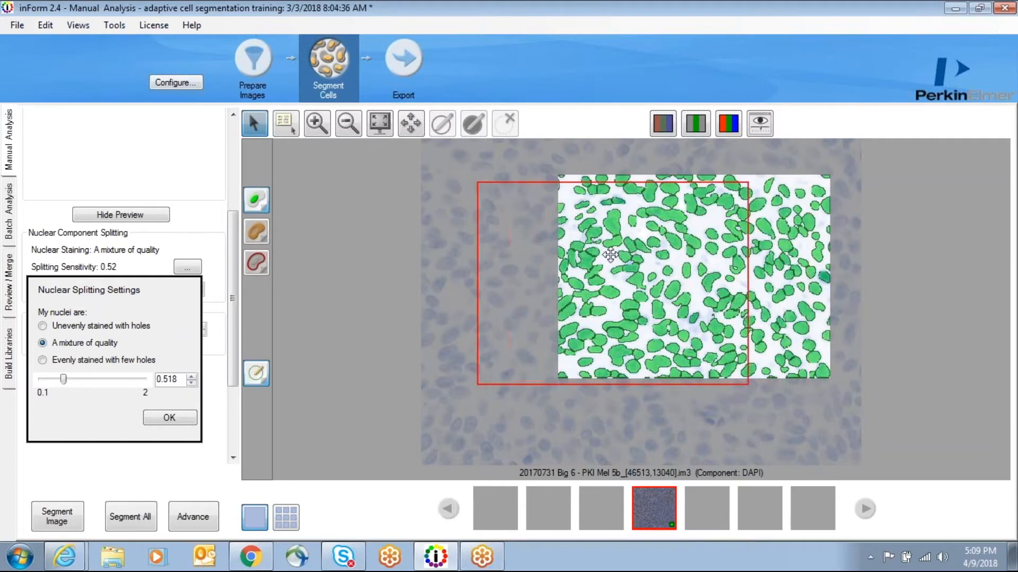
pyautogui.click(256, 201)
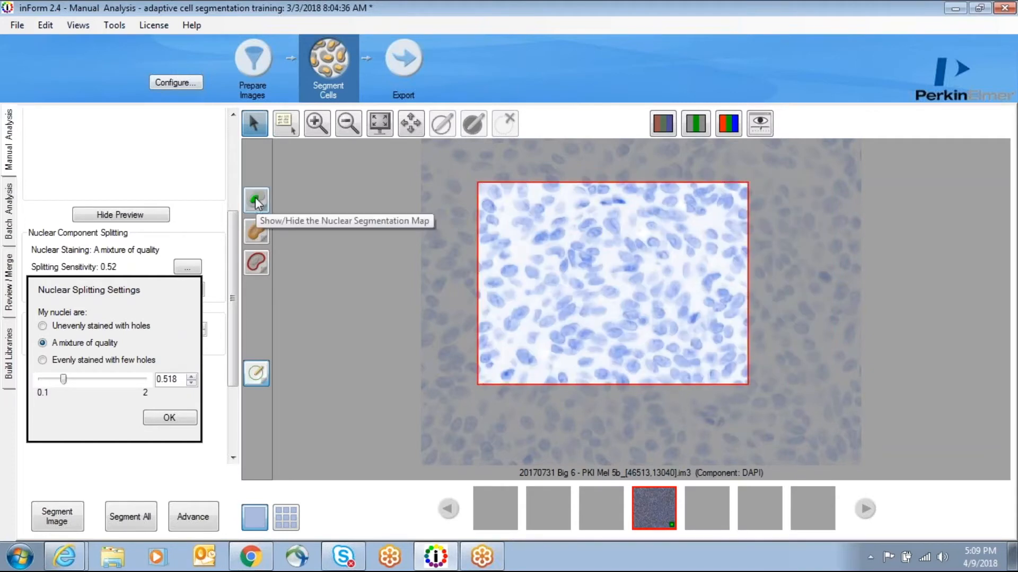
pyautogui.click(256, 200)
pyautogui.click(256, 200)
pyautogui.click(256, 200)
pyautogui.click(256, 200)
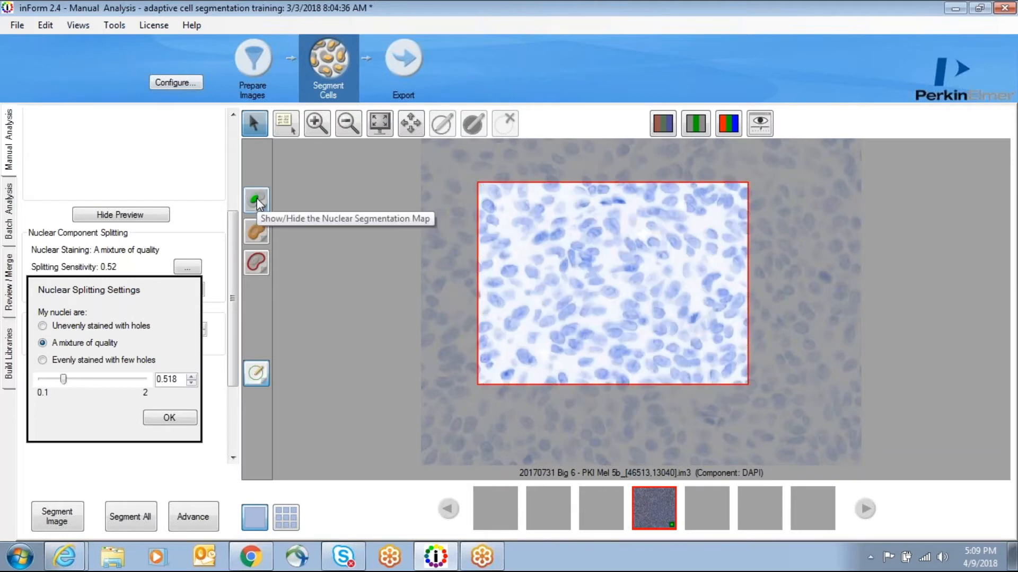
pyautogui.click(256, 199)
pyautogui.click(256, 200)
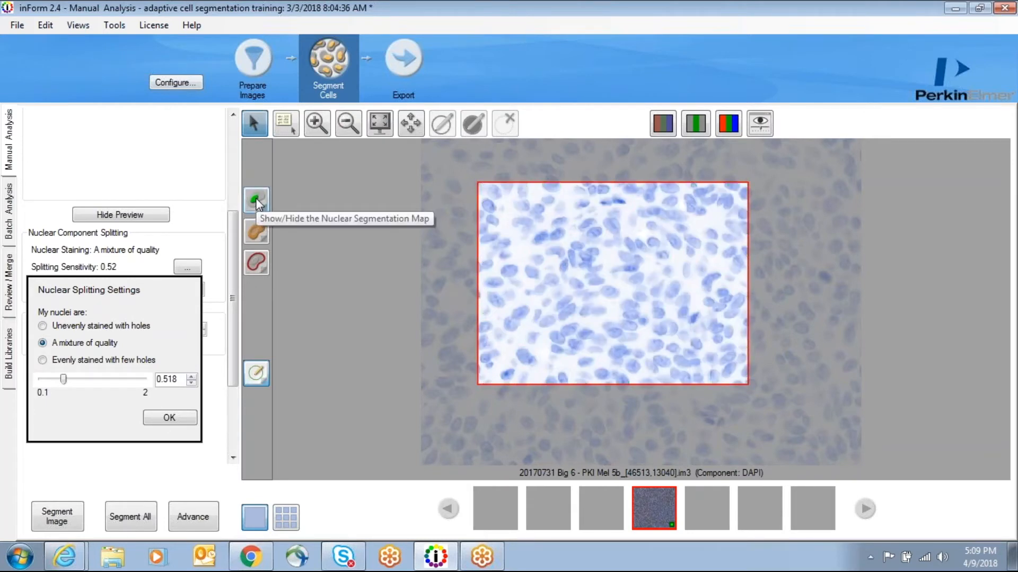
pyautogui.click(256, 200)
pyautogui.click(176, 419)
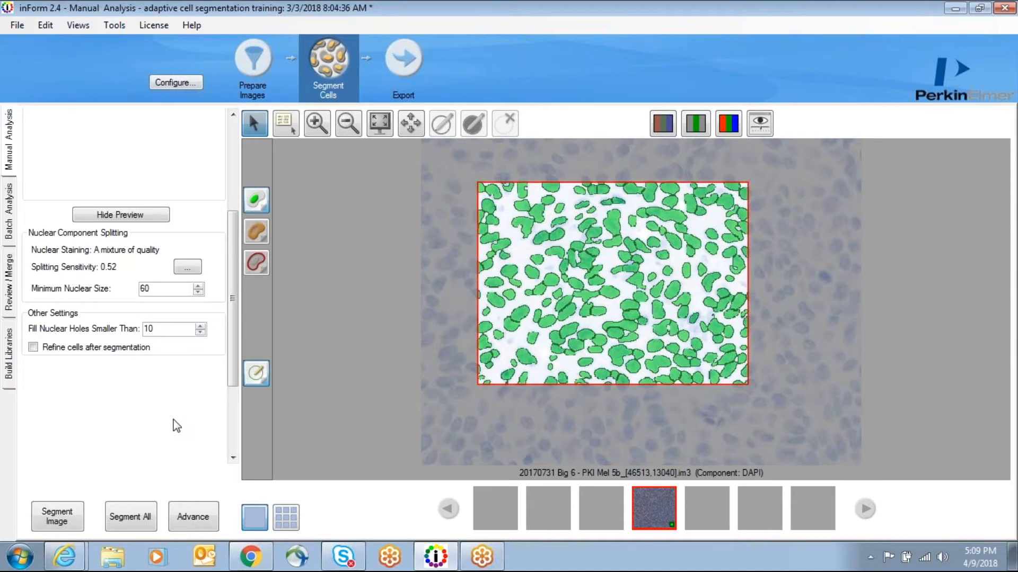
# Step: Add a second component row to the segmentation components
pyautogui.moveTo(233, 312); pyautogui.dragTo(229, 206)
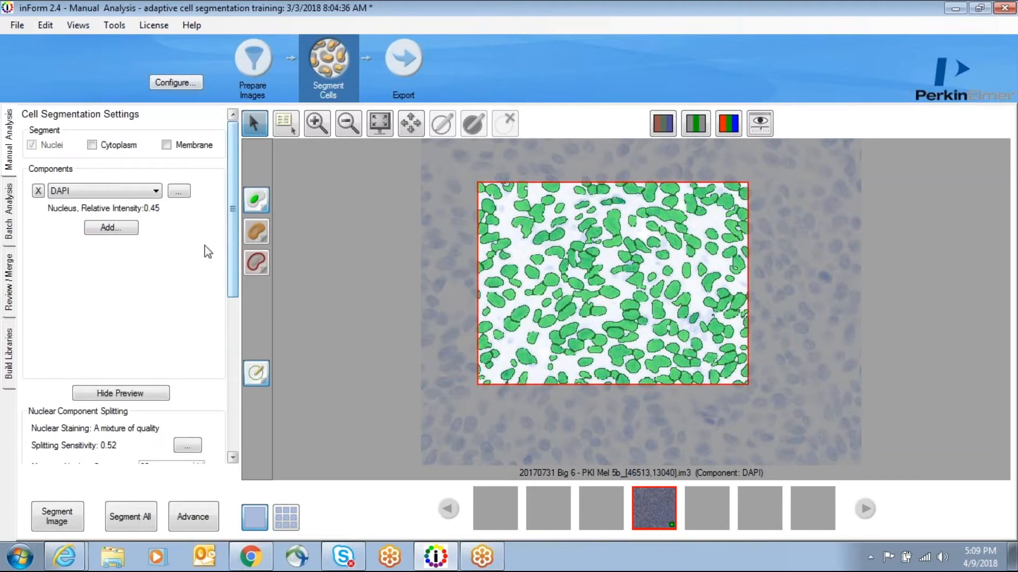
pyautogui.click(112, 232)
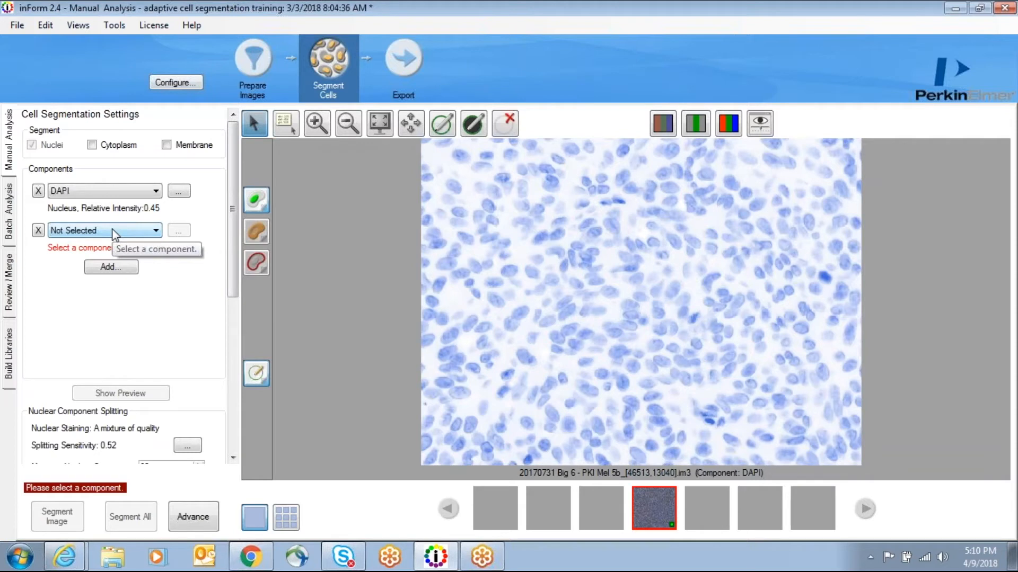
pyautogui.click(156, 231)
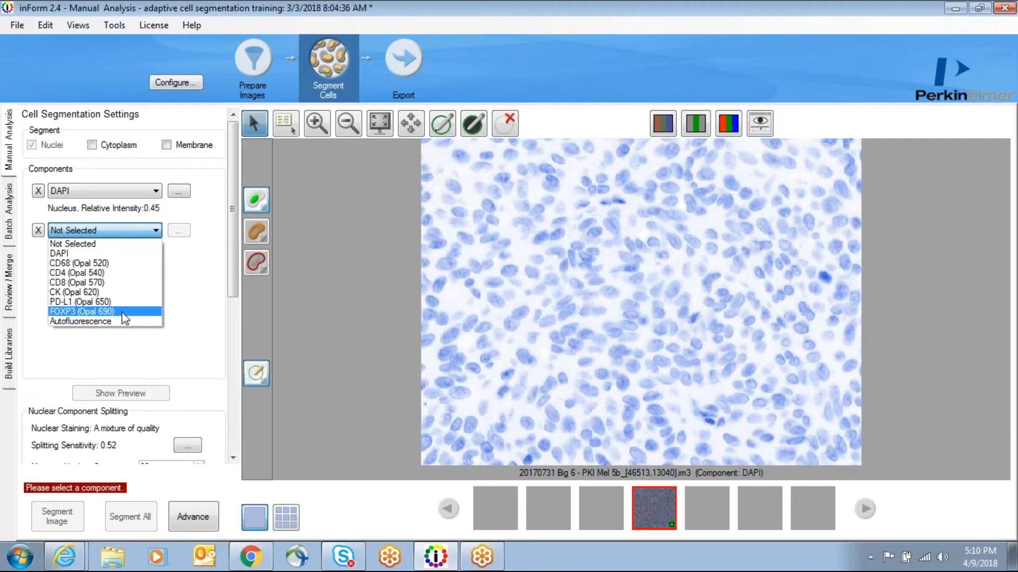
pyautogui.click(212, 291)
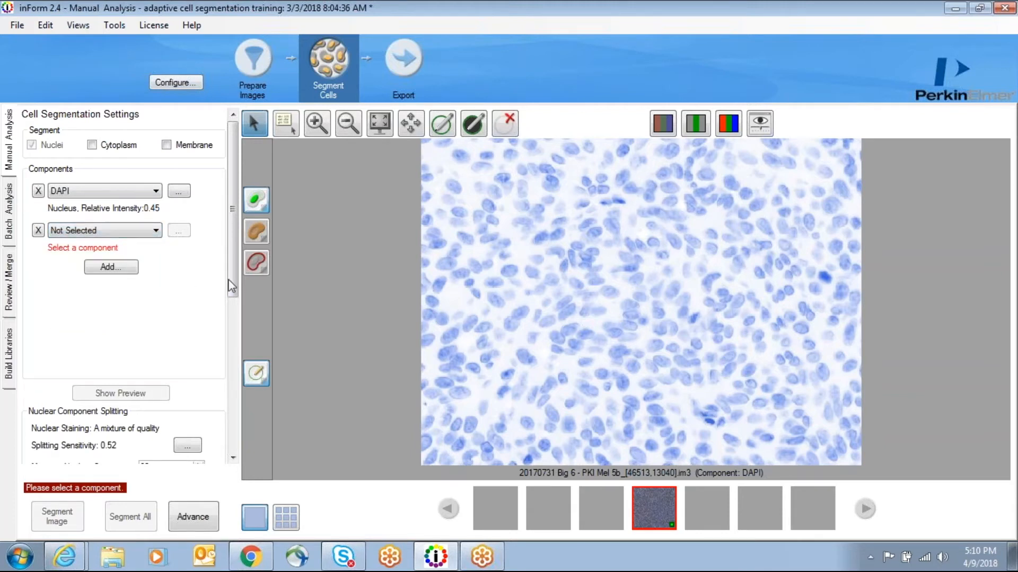
# Step: Set the minimum nuclear size to 50
pyautogui.moveTo(231, 221); pyautogui.dragTo(236, 322)
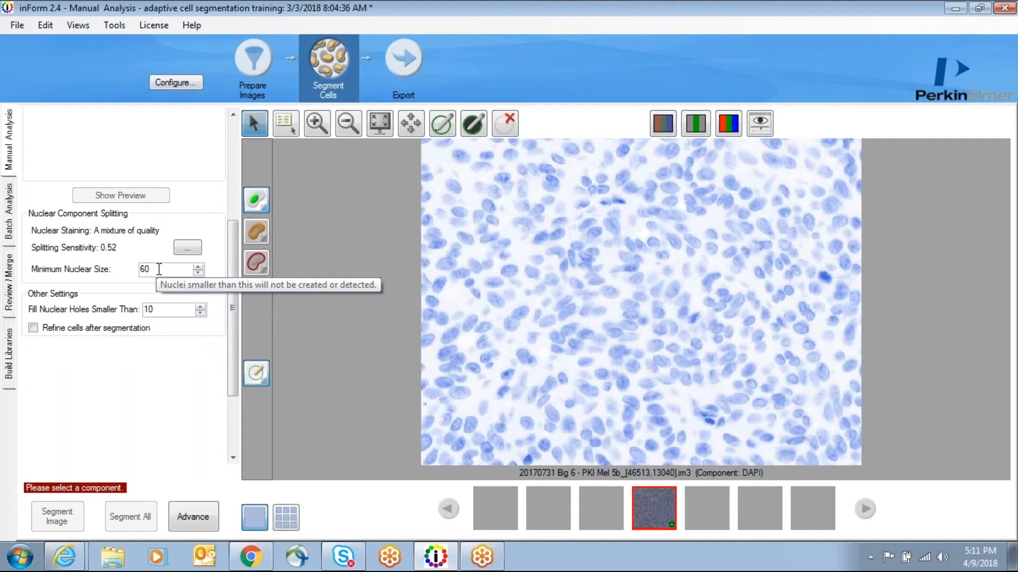
pyautogui.moveTo(158, 269); pyautogui.dragTo(130, 271)
pyautogui.write('50')
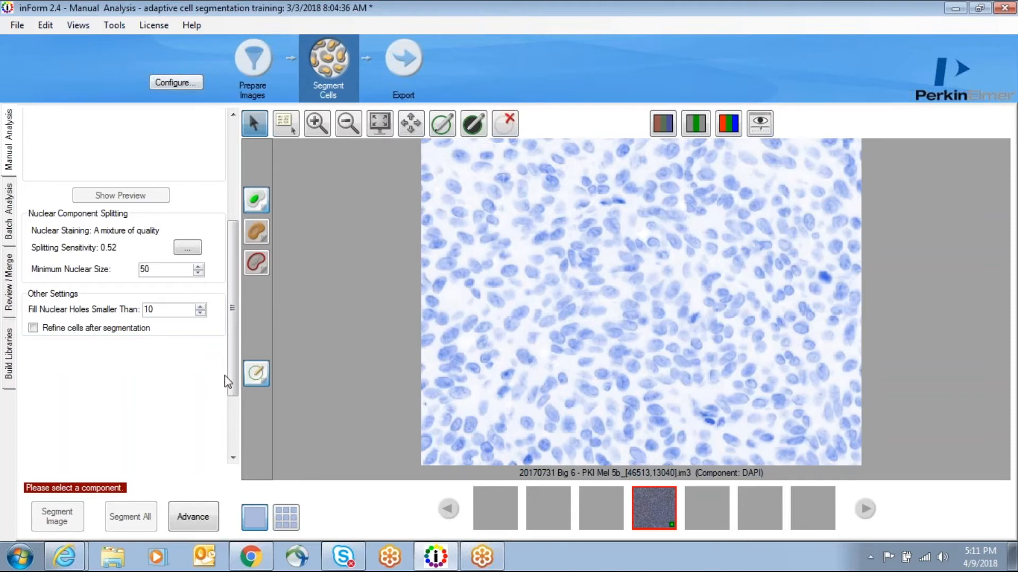
# Step: Choose CD8 (Opal 570) as the second segmentation component
pyautogui.moveTo(231, 350); pyautogui.dragTo(231, 223)
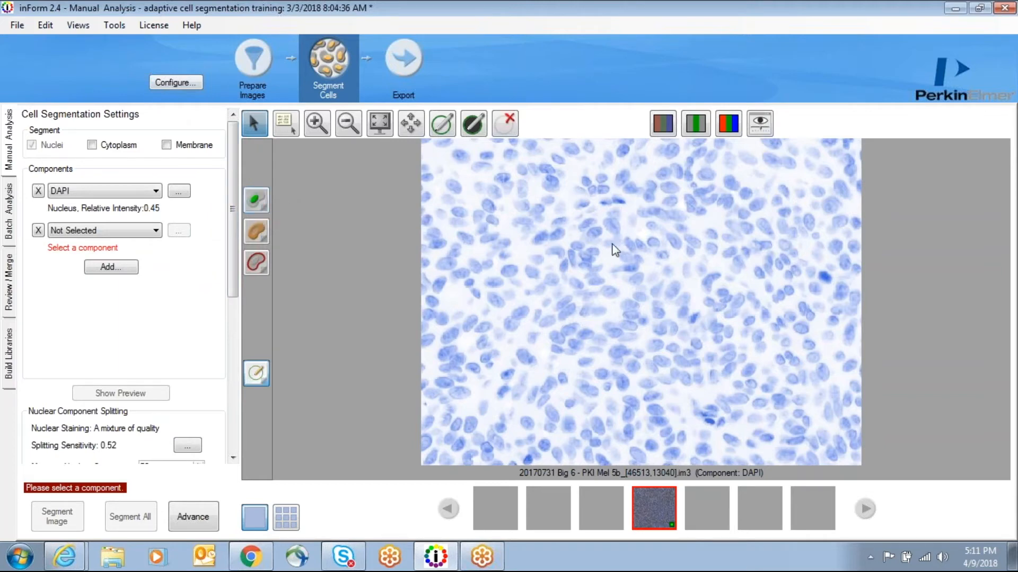
pyautogui.scroll(-3, 614, 249)
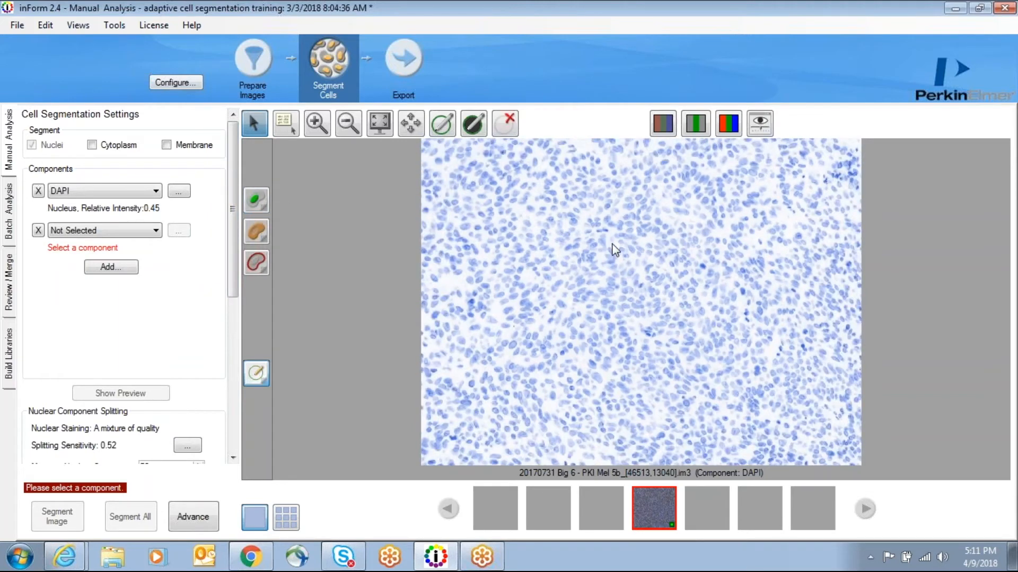
pyautogui.click(156, 232)
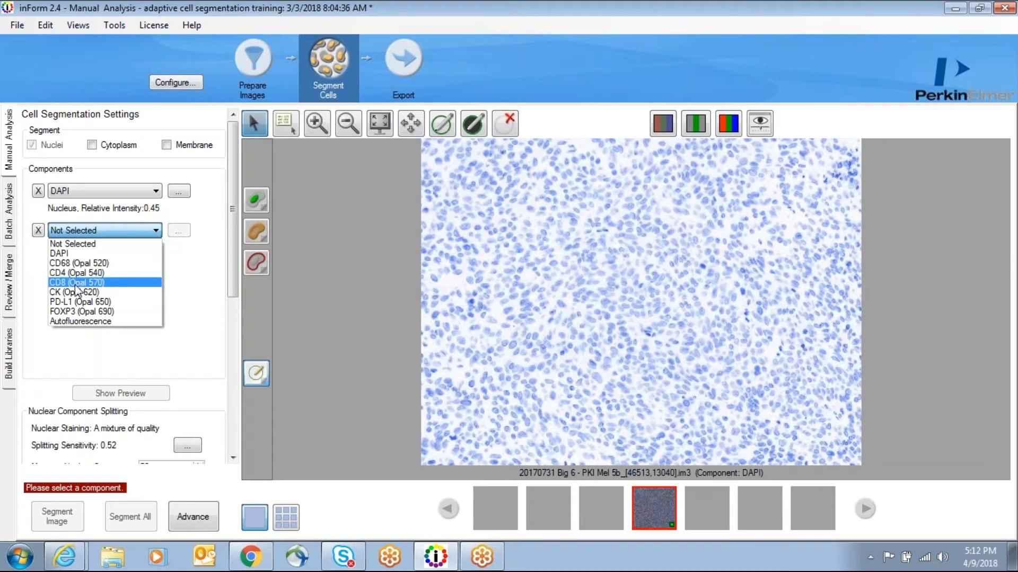
pyautogui.click(96, 282)
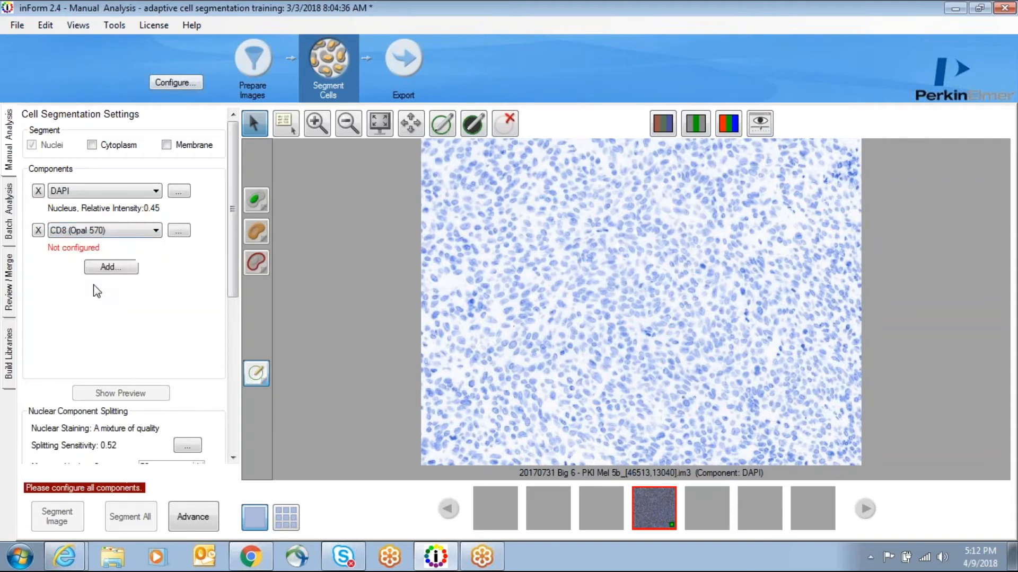
# Step: Configure CD8 (Opal 570) to find membrane and to assist in nuclear splitting
pyautogui.click(179, 232)
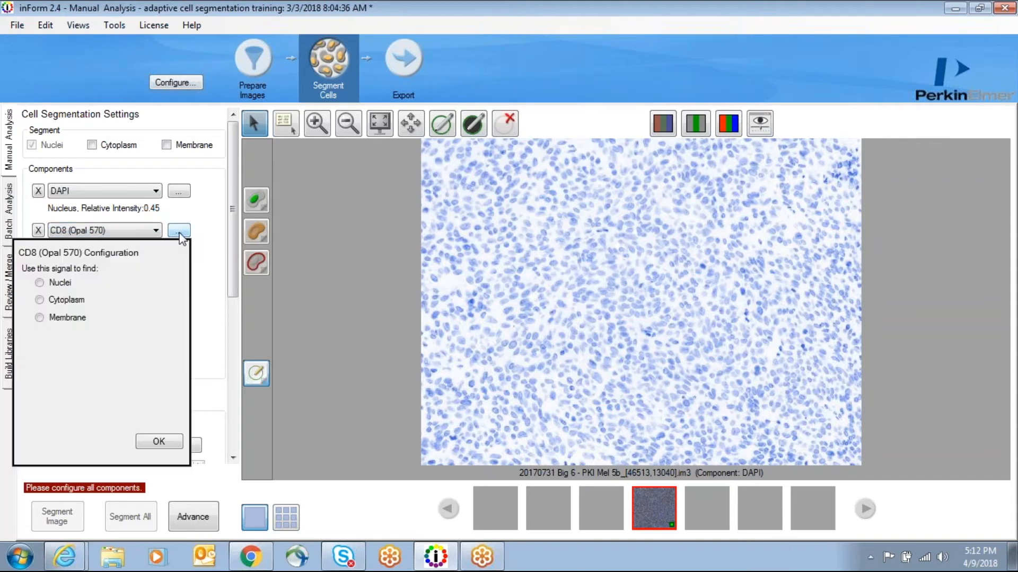
pyautogui.click(39, 318)
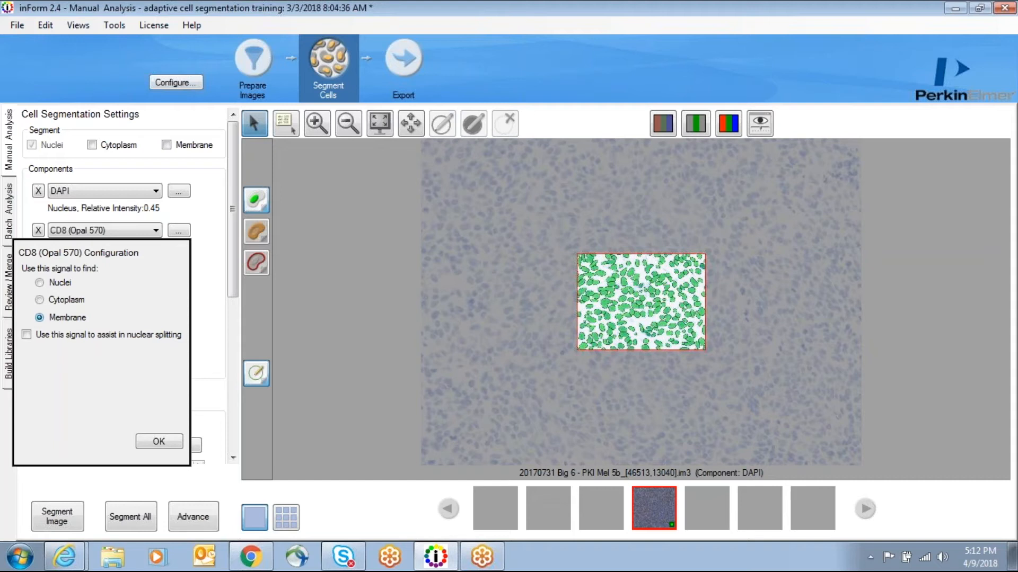
pyautogui.click(26, 335)
pyautogui.click(163, 444)
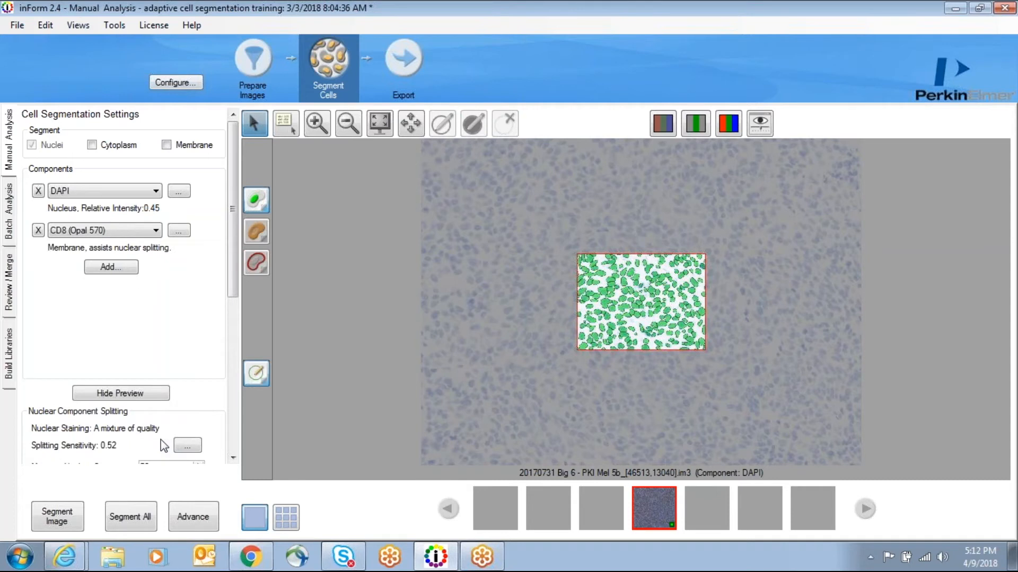
pyautogui.moveTo(234, 247); pyautogui.dragTo(235, 365)
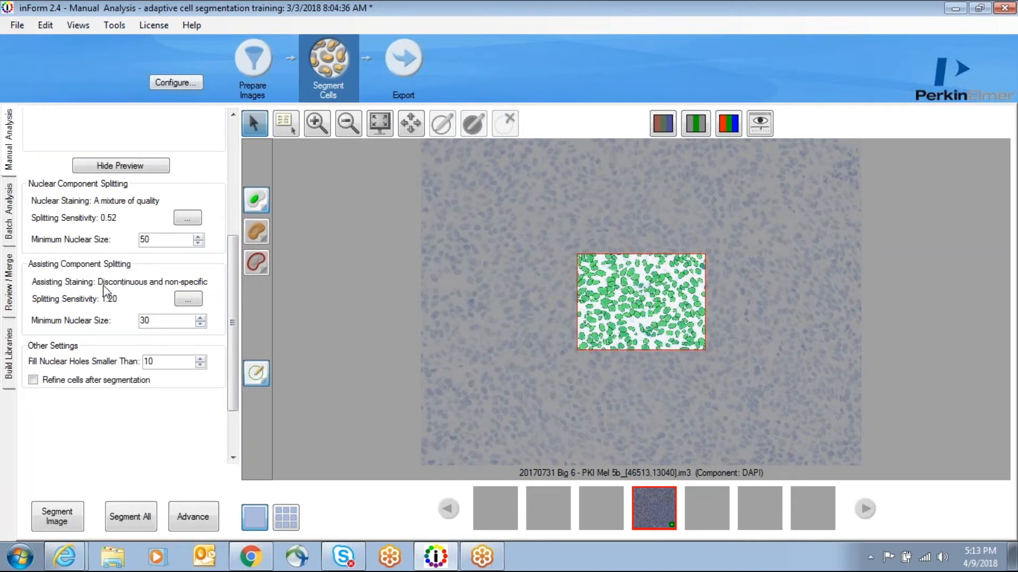
pyautogui.click(165, 319)
pyautogui.moveTo(162, 322); pyautogui.dragTo(139, 321)
pyautogui.click(158, 325)
# Step: Set the assisting component staining to A mixture of quality with splitting sensitivity about 0.73
pyautogui.click(188, 300)
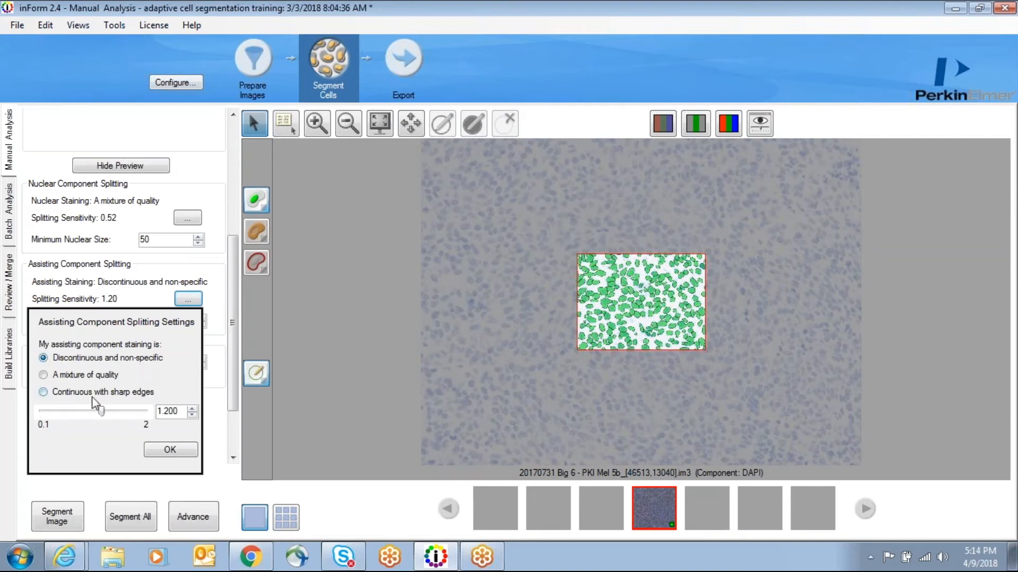
pyautogui.click(44, 393)
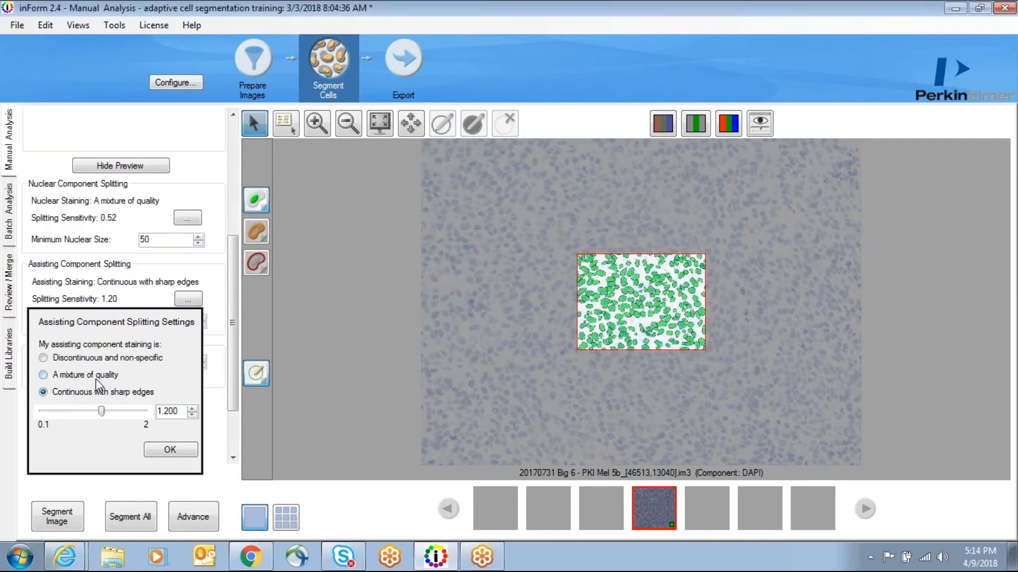
pyautogui.click(44, 375)
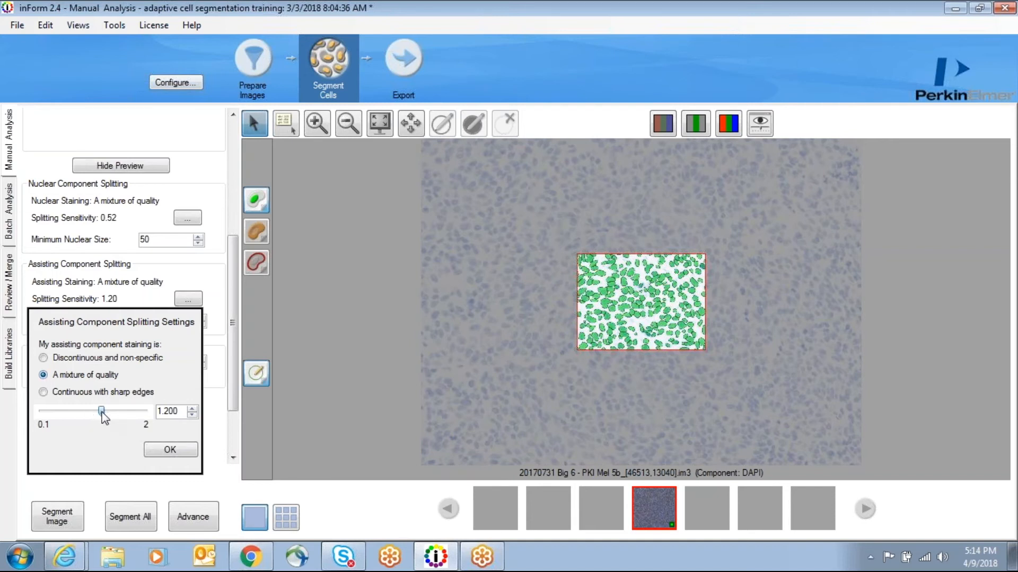
pyautogui.moveTo(114, 412); pyautogui.dragTo(123, 412)
pyautogui.scroll(3, 644, 300)
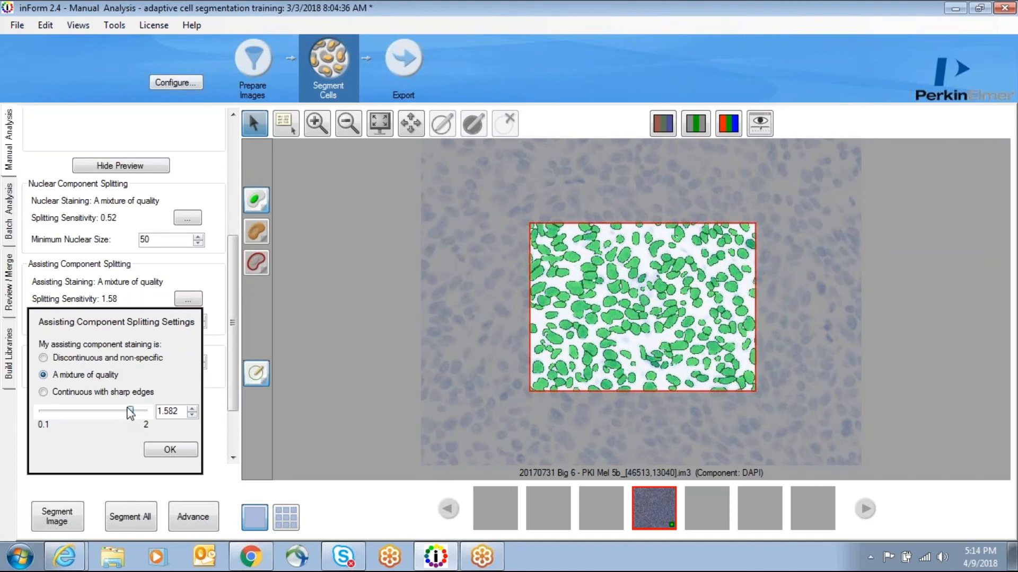
pyautogui.moveTo(112, 412); pyautogui.dragTo(75, 413)
# Step: Display the CD8 (Opal 570) component and move the preview region over CD8-stained cells
pyautogui.click(695, 123)
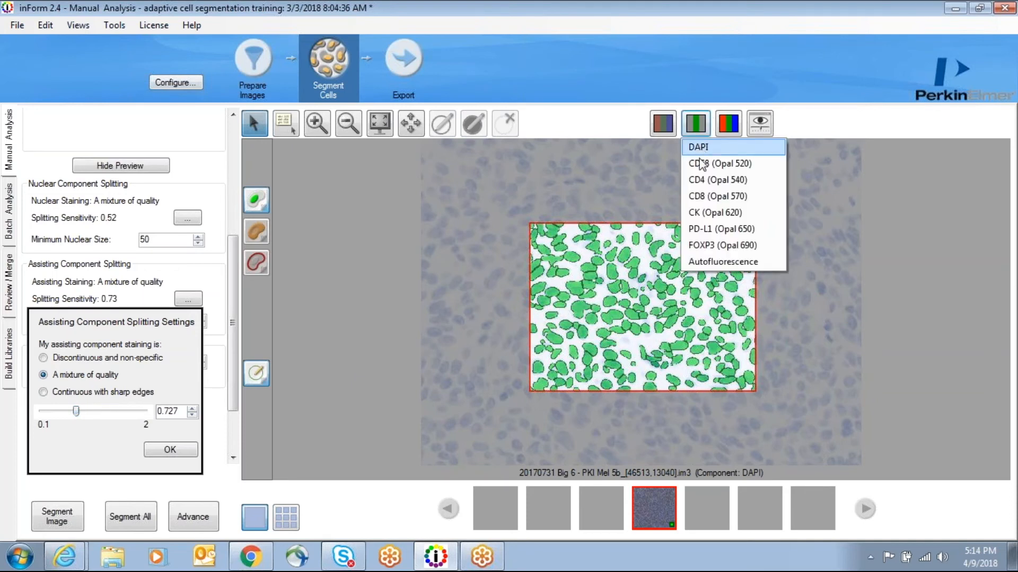
pyautogui.click(711, 195)
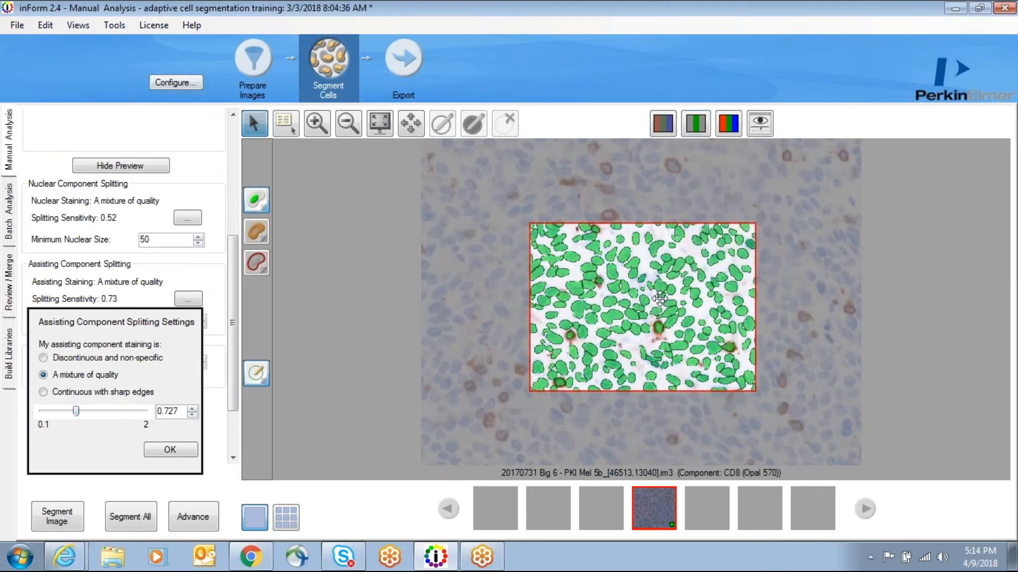
pyautogui.moveTo(659, 294); pyautogui.dragTo(623, 221)
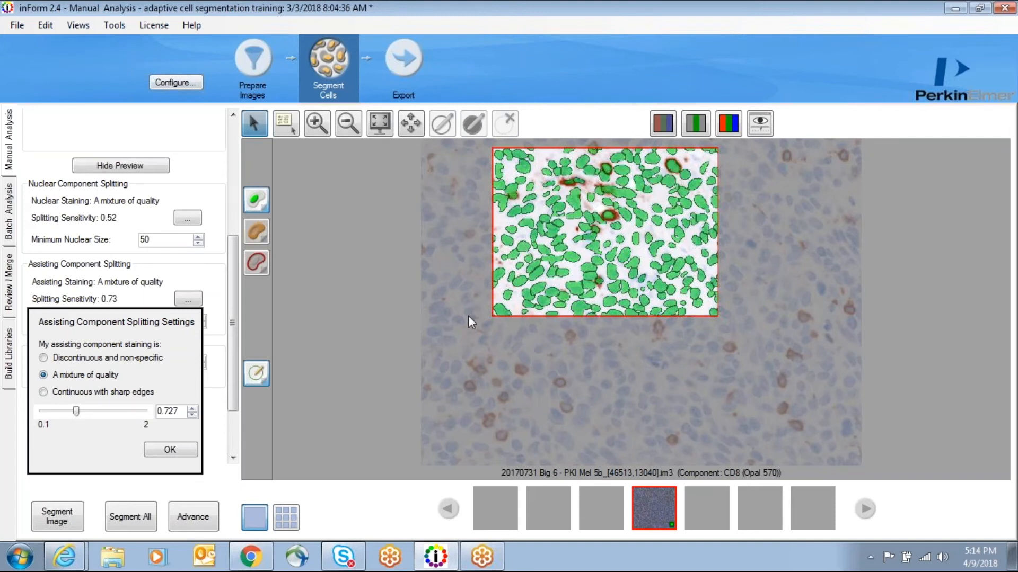
# Step: Raise the assisting splitting sensitivity to about 1.07 and confirm the assisting splitting settings
pyautogui.moveTo(78, 419)
pyautogui.mouseDown()
pyautogui.moveTo(69, 416)
pyautogui.moveTo(96, 418)
pyautogui.mouseUp()
pyautogui.click(178, 450)
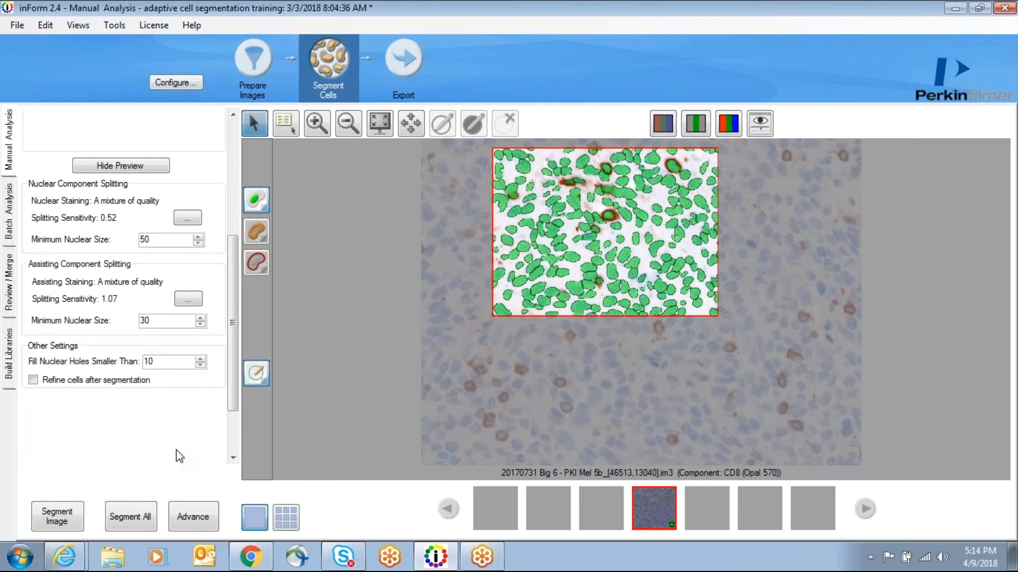
pyautogui.scroll(1, 231, 384)
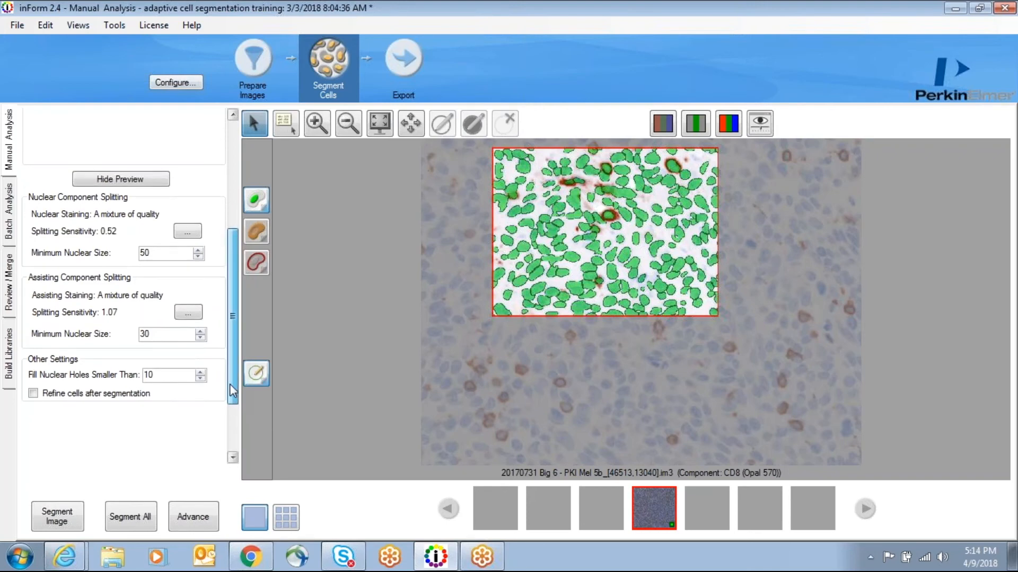
pyautogui.moveTo(232, 391); pyautogui.dragTo(236, 250)
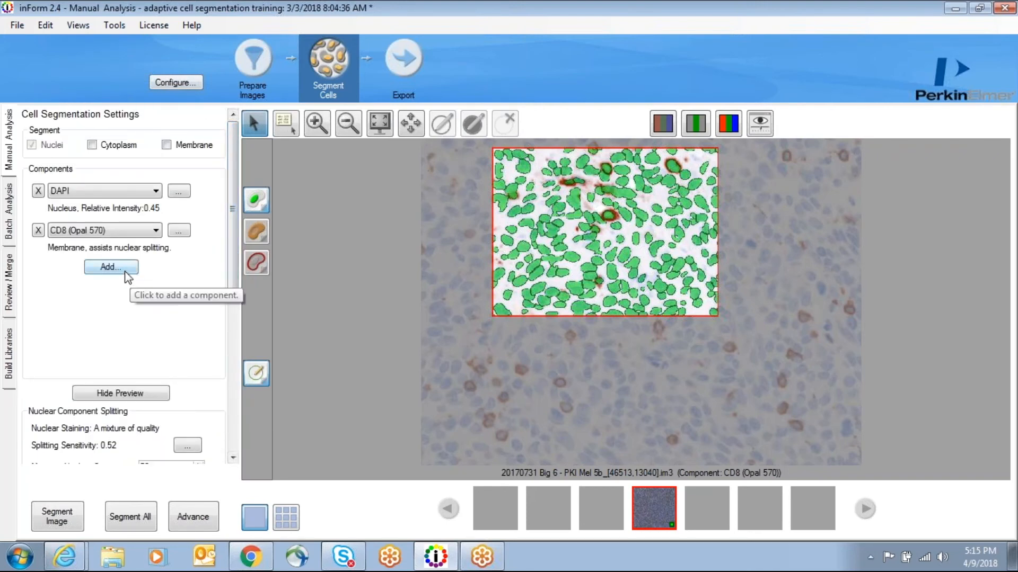
pyautogui.click(111, 267)
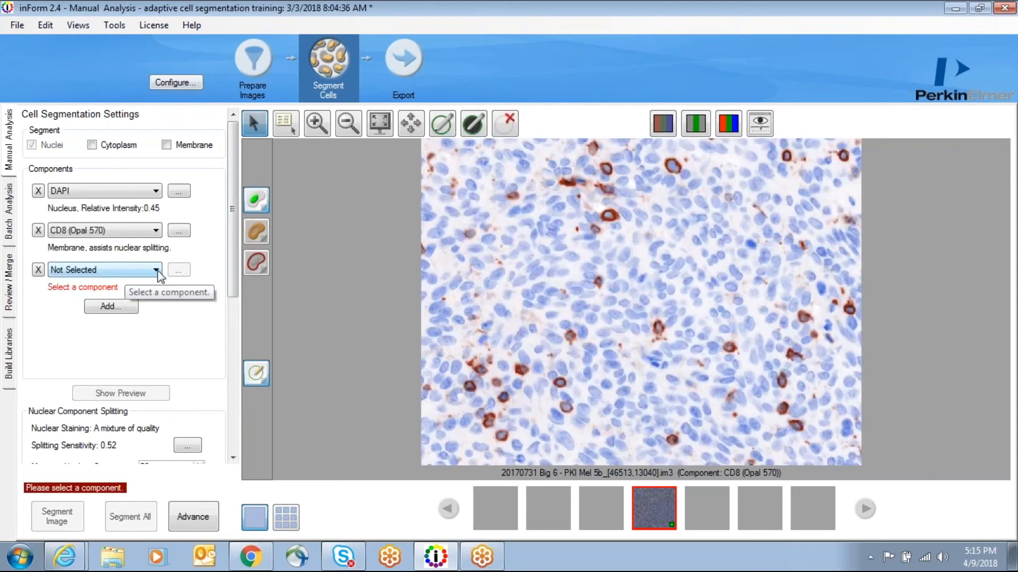
pyautogui.click(155, 271)
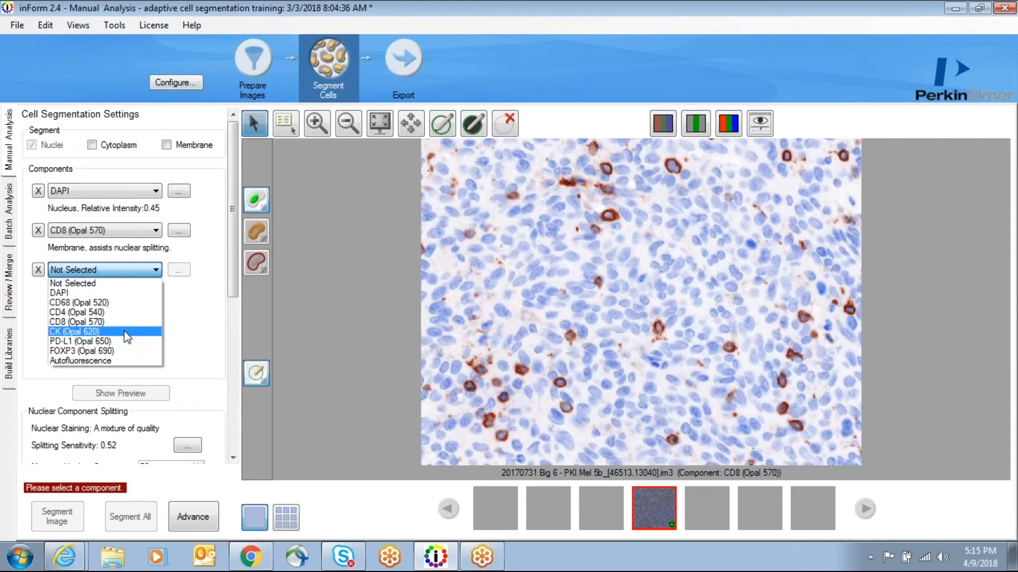
pyautogui.click(189, 293)
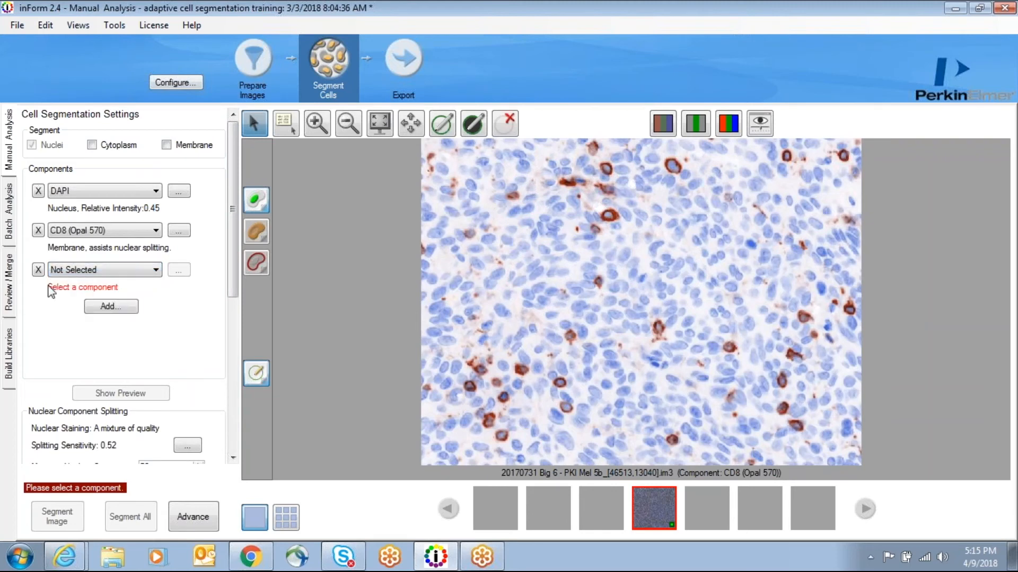
pyautogui.click(39, 270)
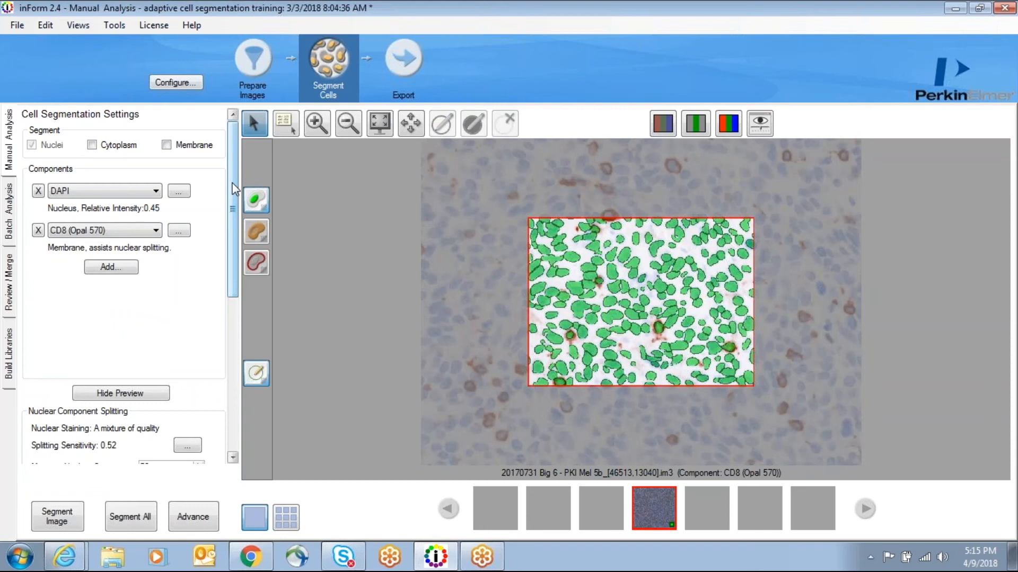
# Step: Enable cytoplasm and membrane segmentation in addition to nuclei
pyautogui.click(92, 145)
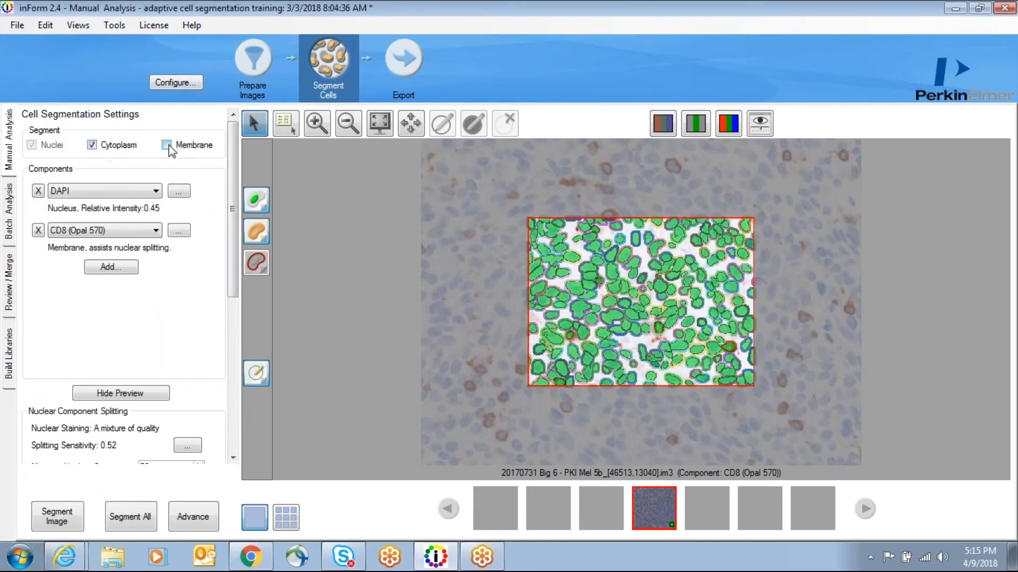
pyautogui.click(167, 145)
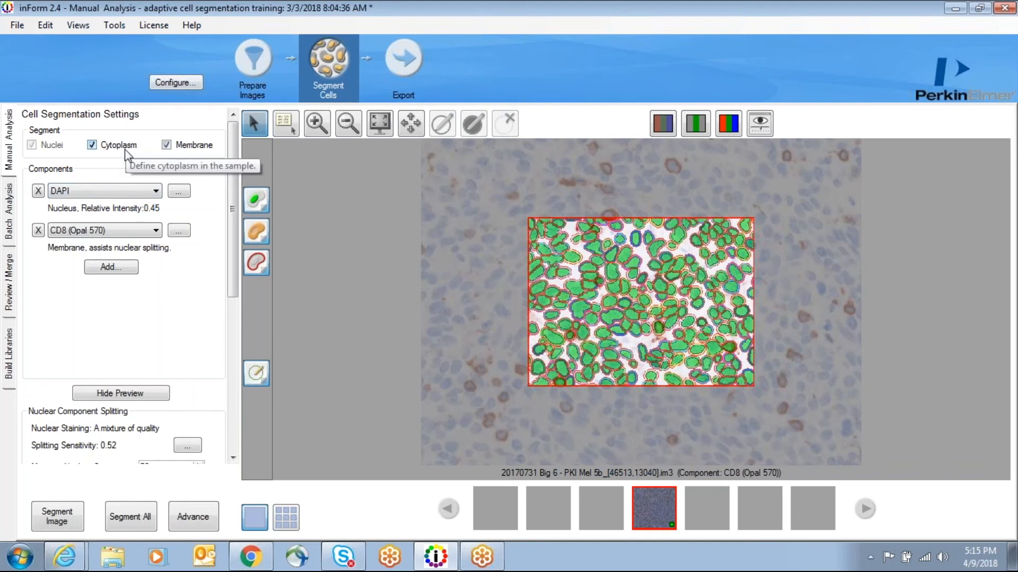
# Step: Set the cytoplasm thickness to 6.0 in the membrane and cytoplasm settings
pyautogui.moveTo(234, 154); pyautogui.dragTo(240, 322)
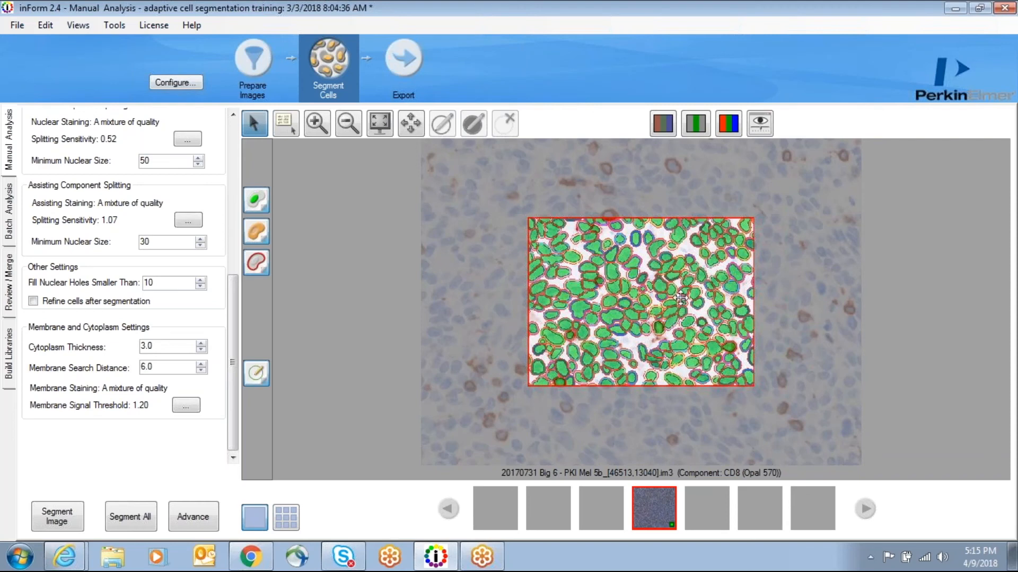
pyautogui.scroll(3, 668, 314)
pyautogui.scroll(-3, 668, 314)
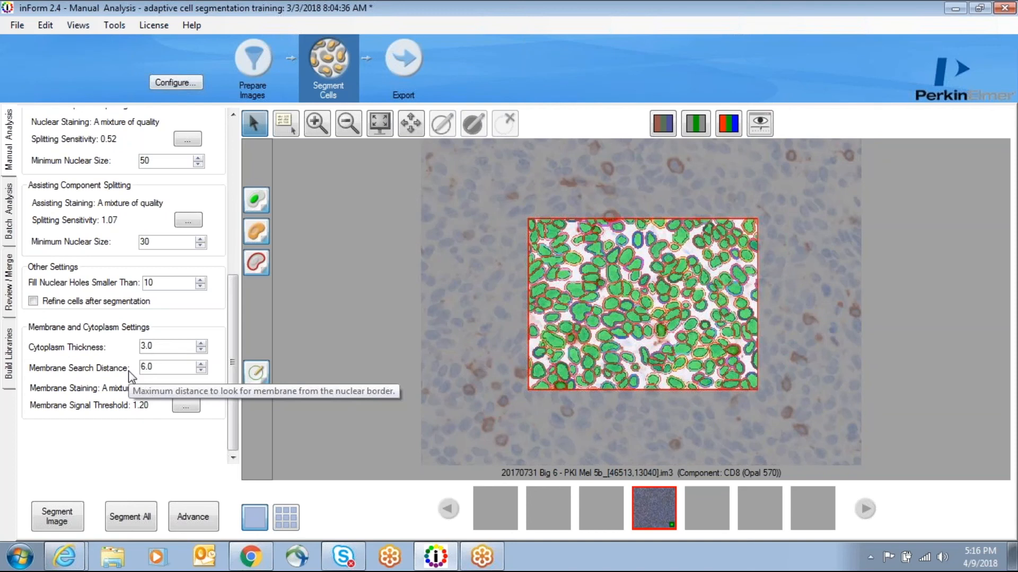
pyautogui.doubleClick(150, 346)
pyautogui.moveTo(150, 345); pyautogui.dragTo(140, 346)
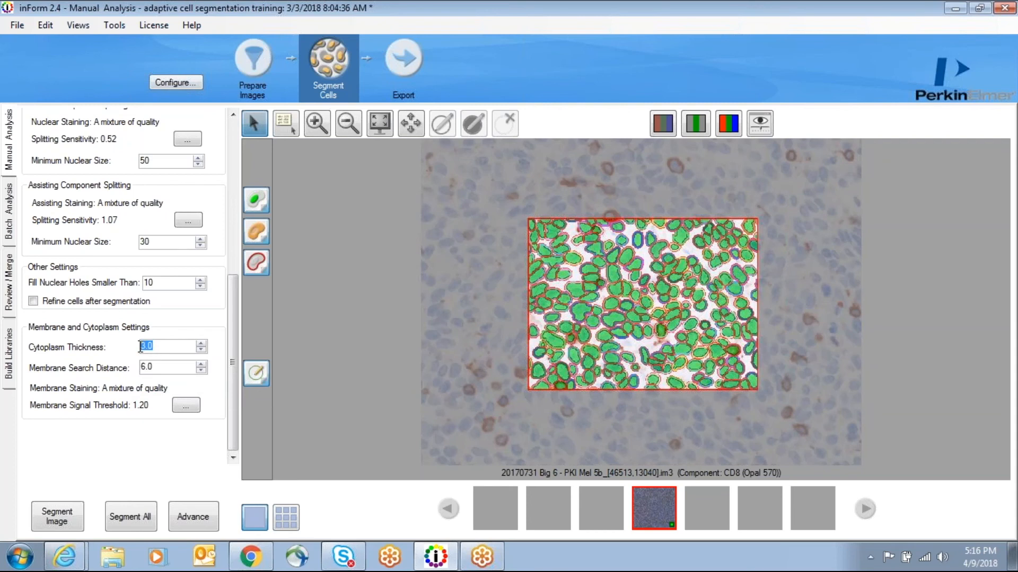
pyautogui.write('6')
pyautogui.click(160, 368)
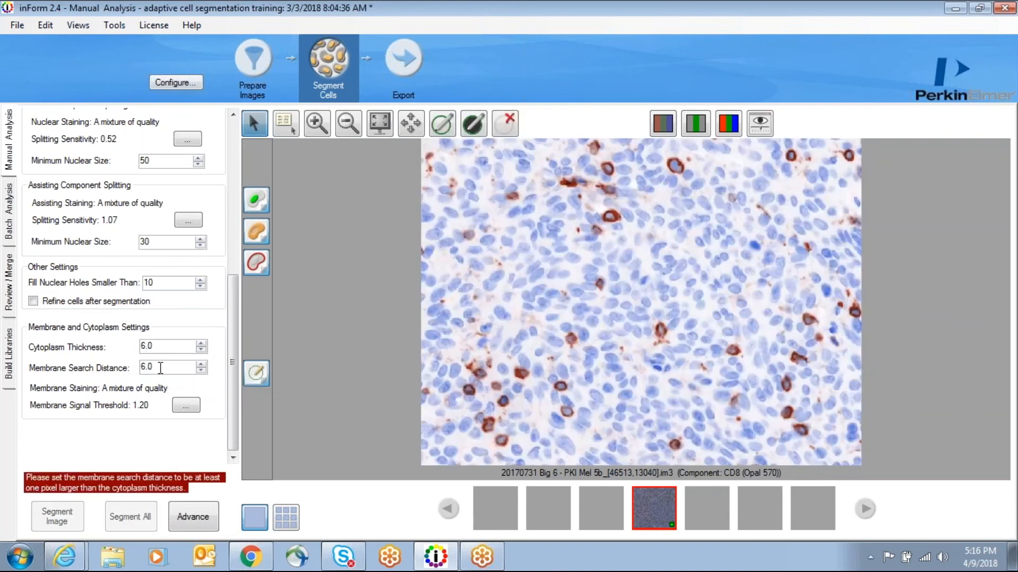
# Step: Set the membrane search distance to 20.0 and refresh the segmentation preview
pyautogui.moveTo(160, 367); pyautogui.dragTo(132, 369)
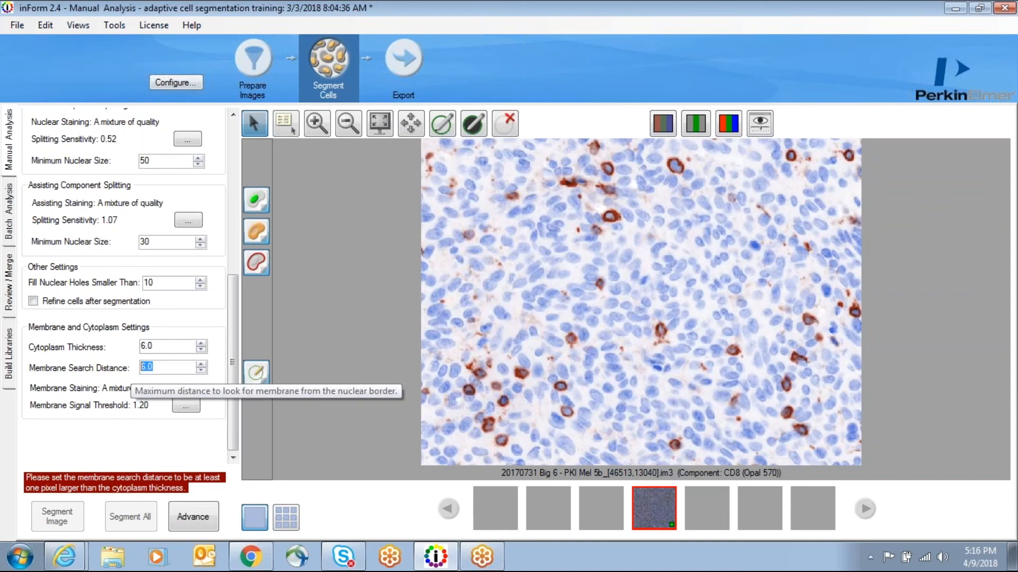
pyautogui.write('20')
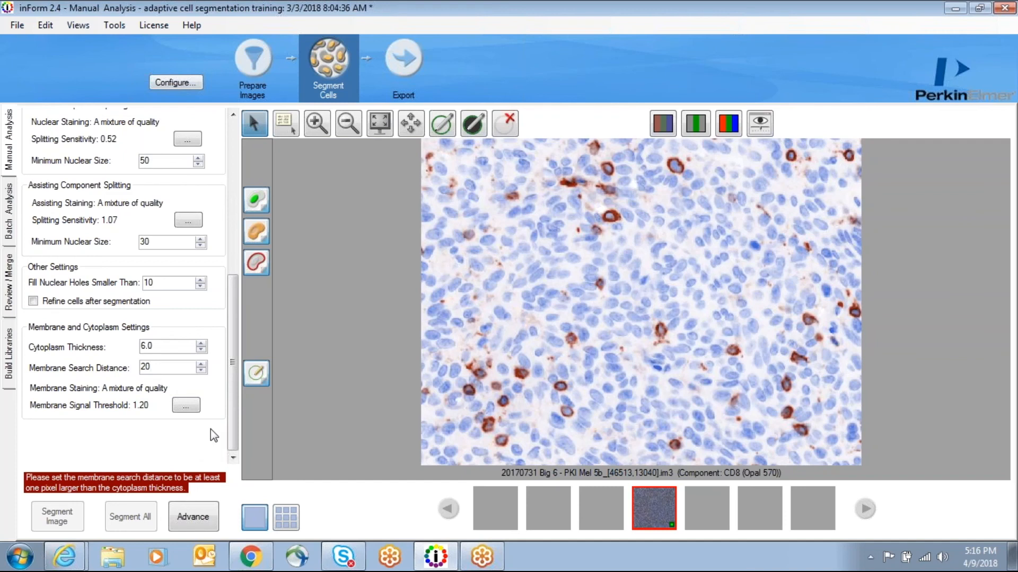
pyautogui.write('.0')
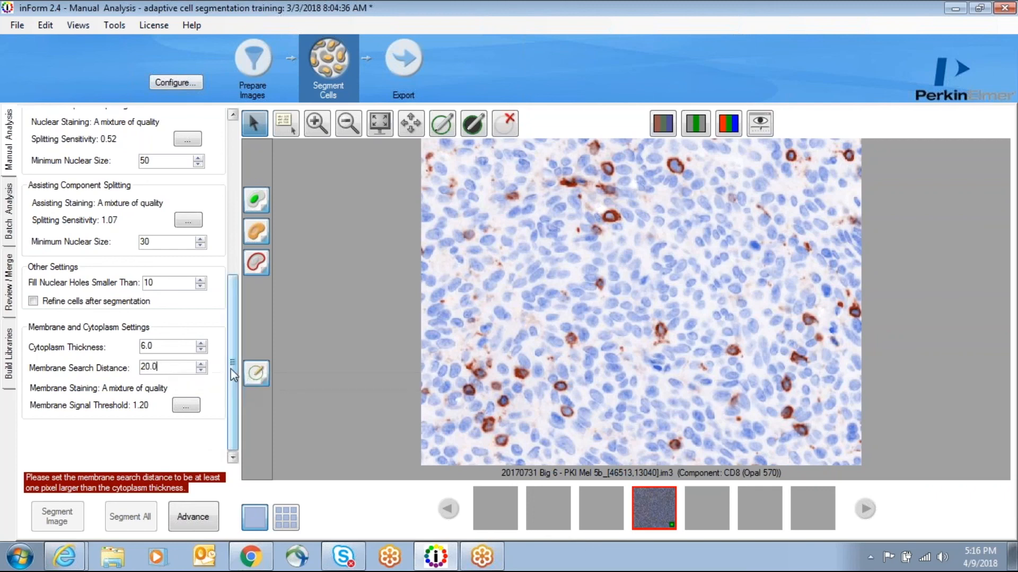
pyautogui.moveTo(230, 369)
pyautogui.mouseDown()
pyautogui.moveTo(237, 233)
pyautogui.moveTo(235, 375)
pyautogui.mouseUp()
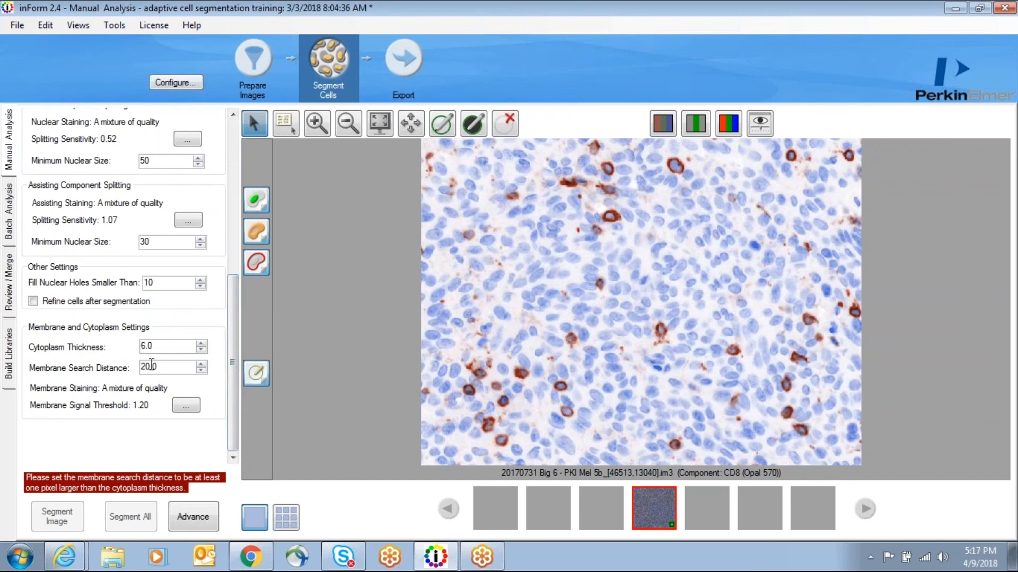
pyautogui.click(183, 407)
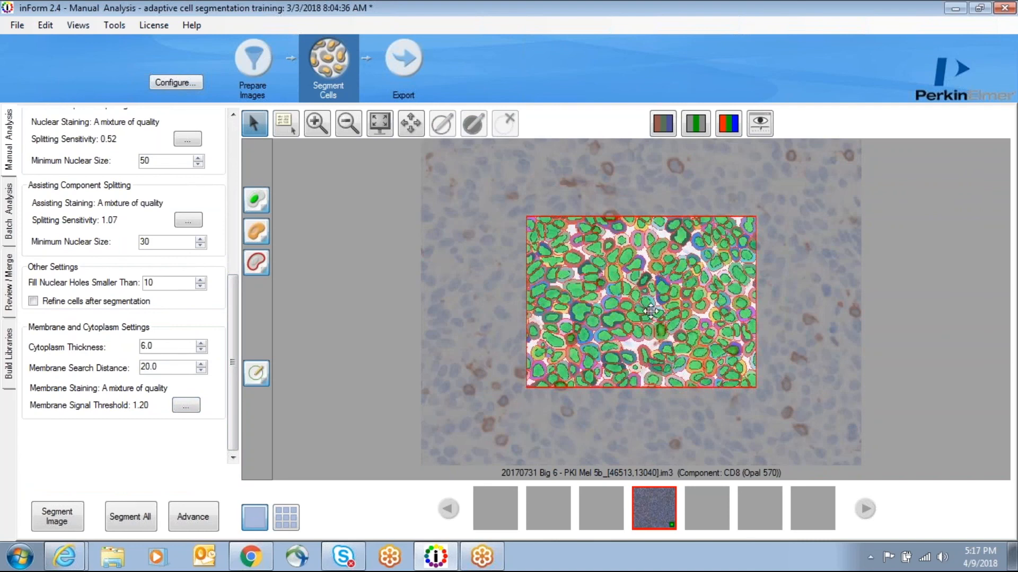
# Step: Zoom into the preview region to examine the nuclear, cytoplasm and membrane segmentation
pyautogui.scroll(5, 650, 311)
pyautogui.scroll(-4, 644, 248)
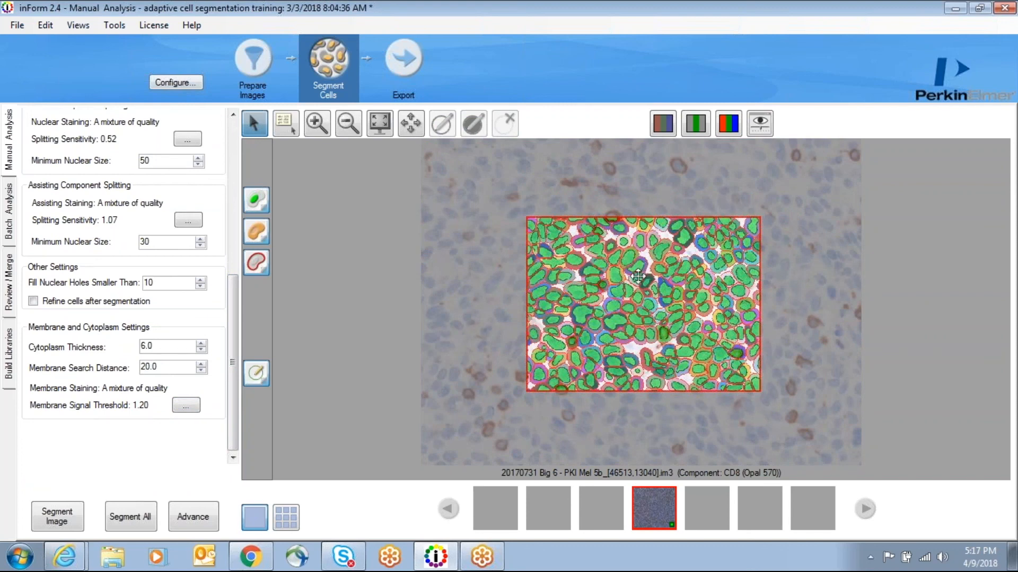
pyautogui.scroll(3, 643, 286)
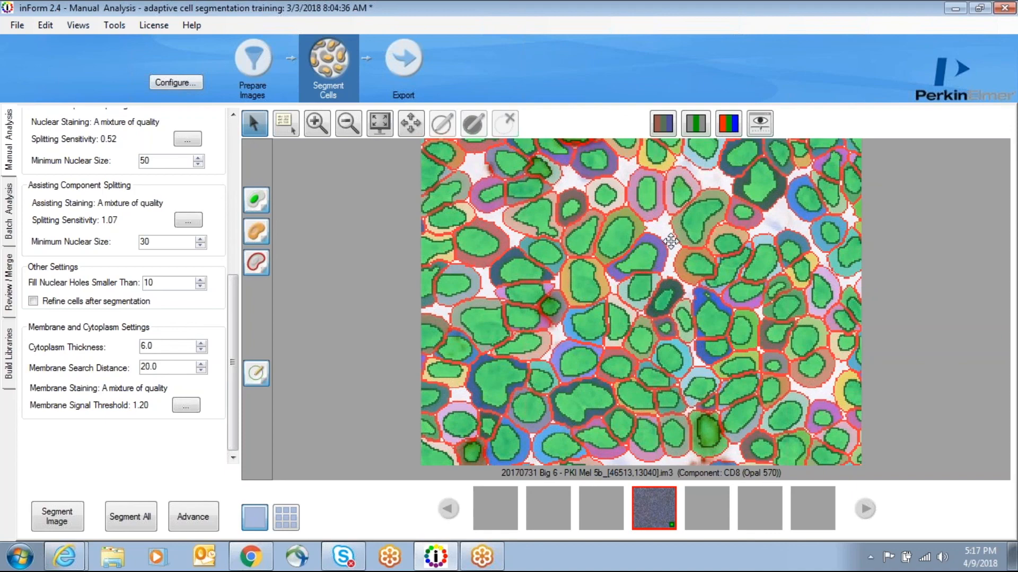
pyautogui.scroll(-3, 670, 242)
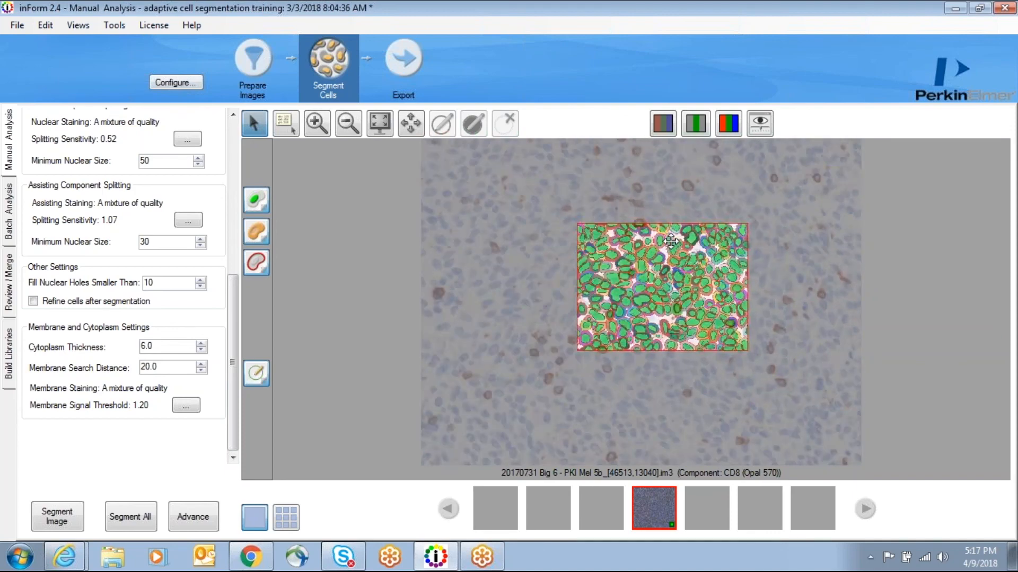
# Step: Switch the image display to the composite view and run segmentation on all images
pyautogui.click(728, 123)
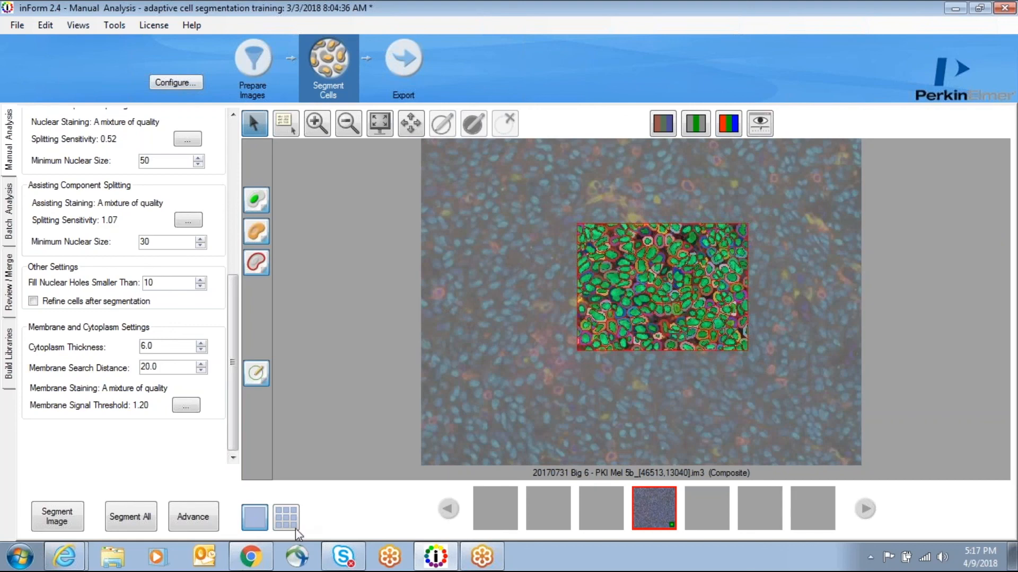
pyautogui.click(129, 523)
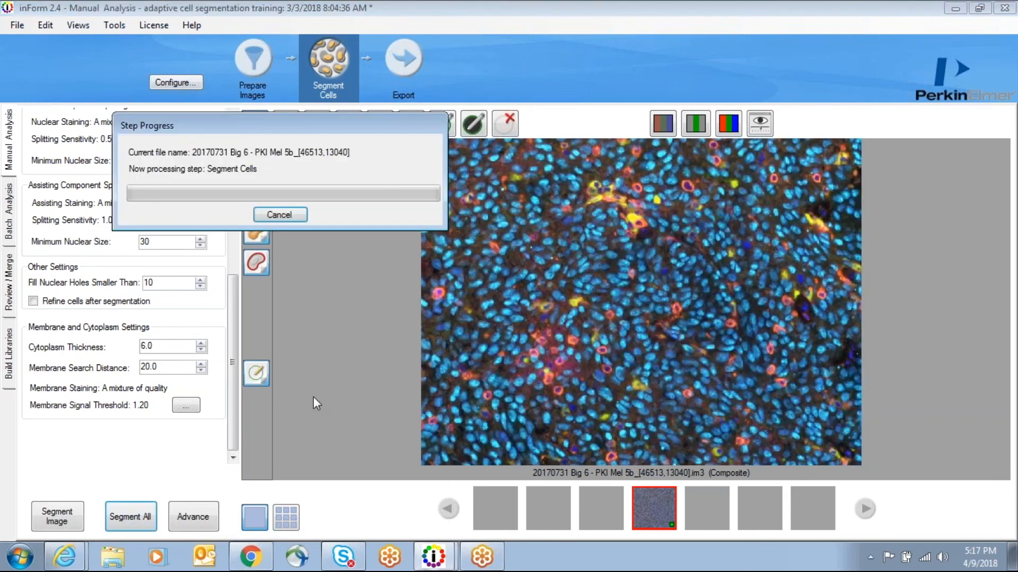